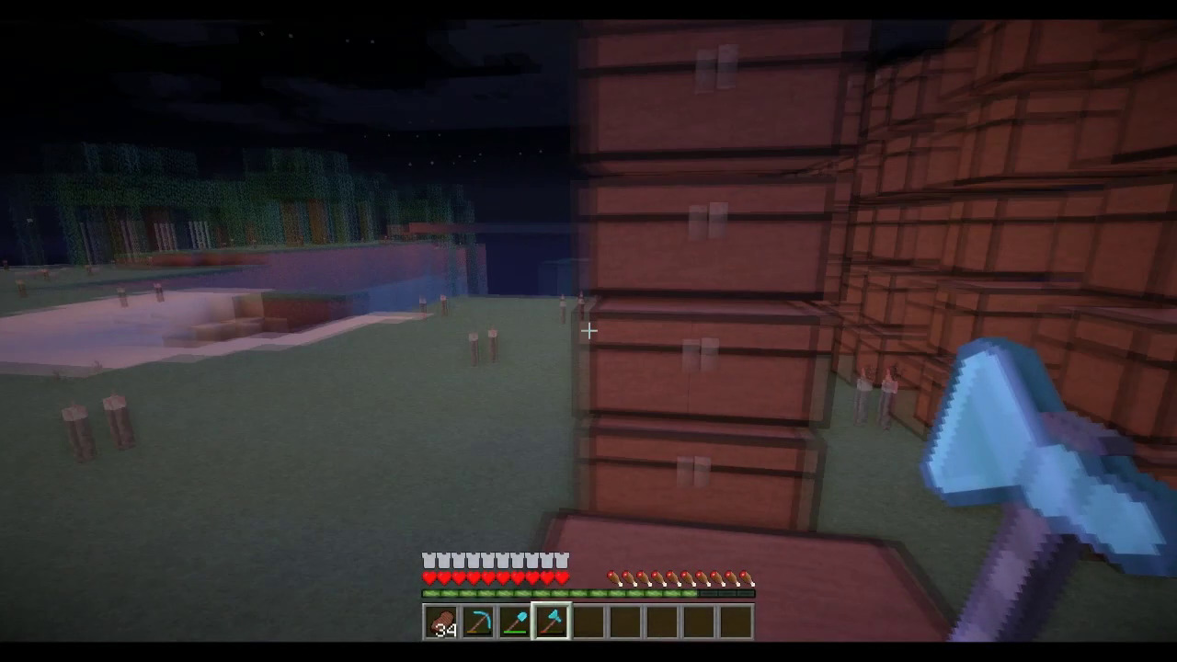
Walk past the stacked chests to the Nether portal and equip the diamond pickaxe.
key(w)
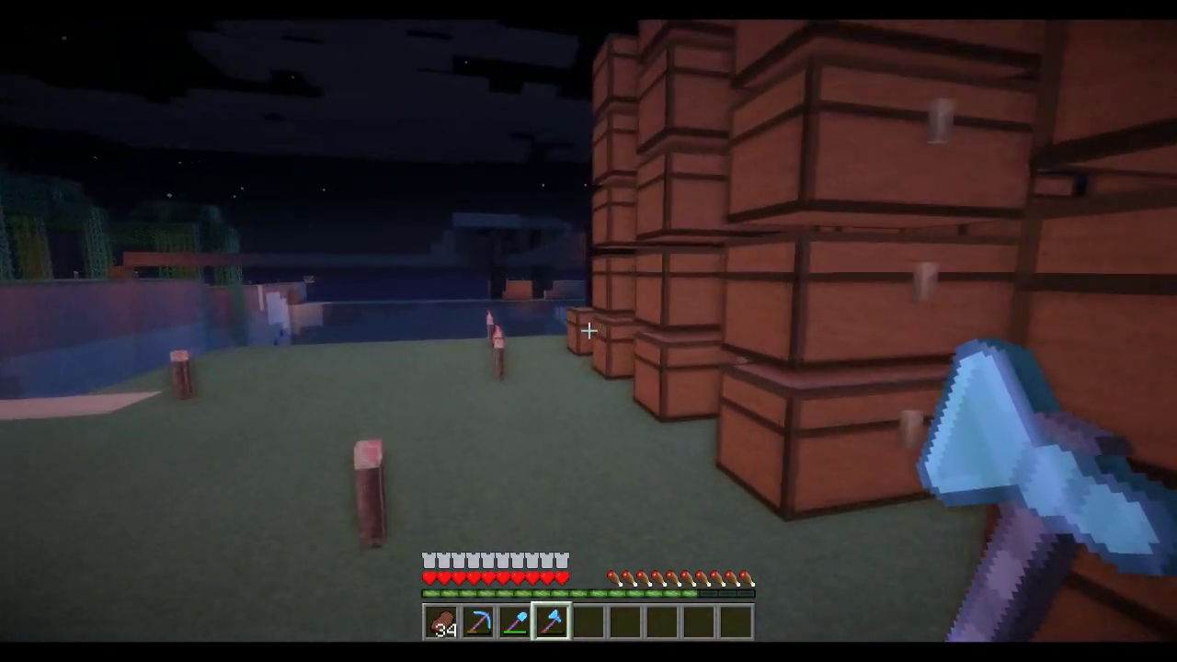
key(w)
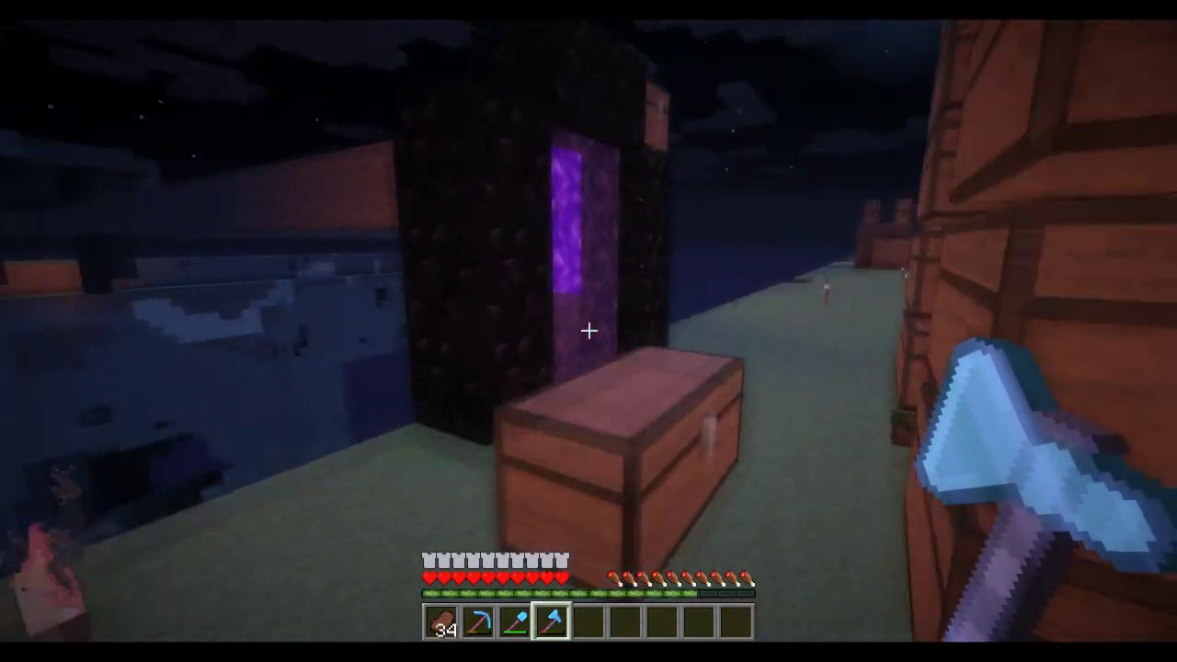
key(w)
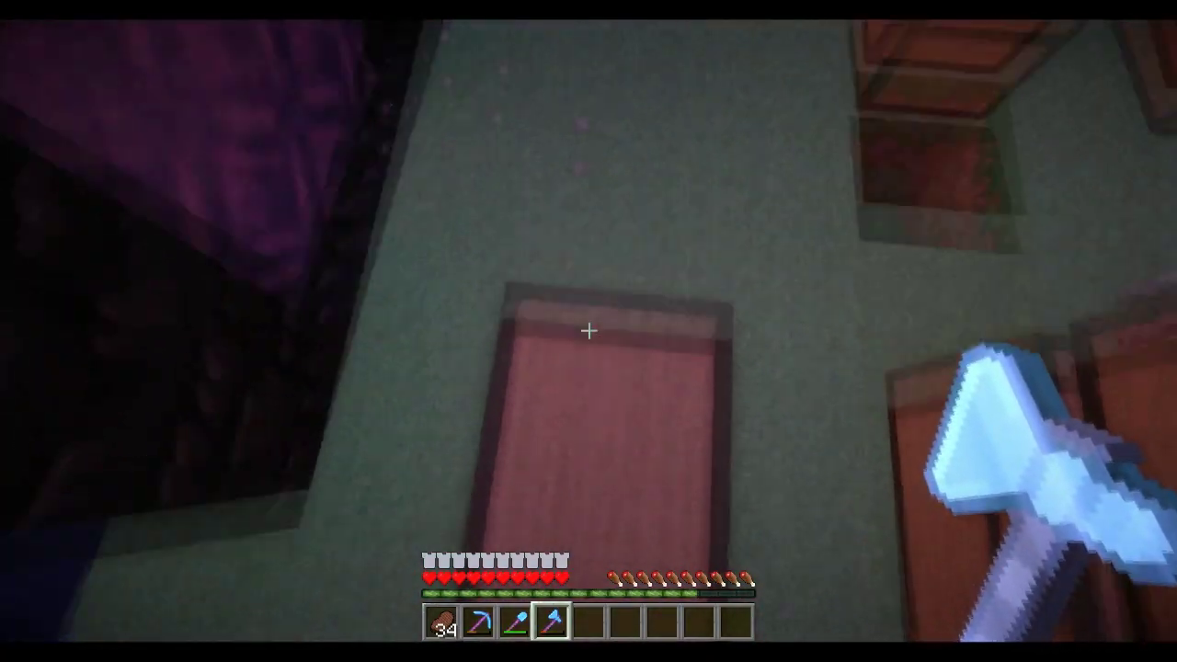
scroll(588, 331, up, 2)
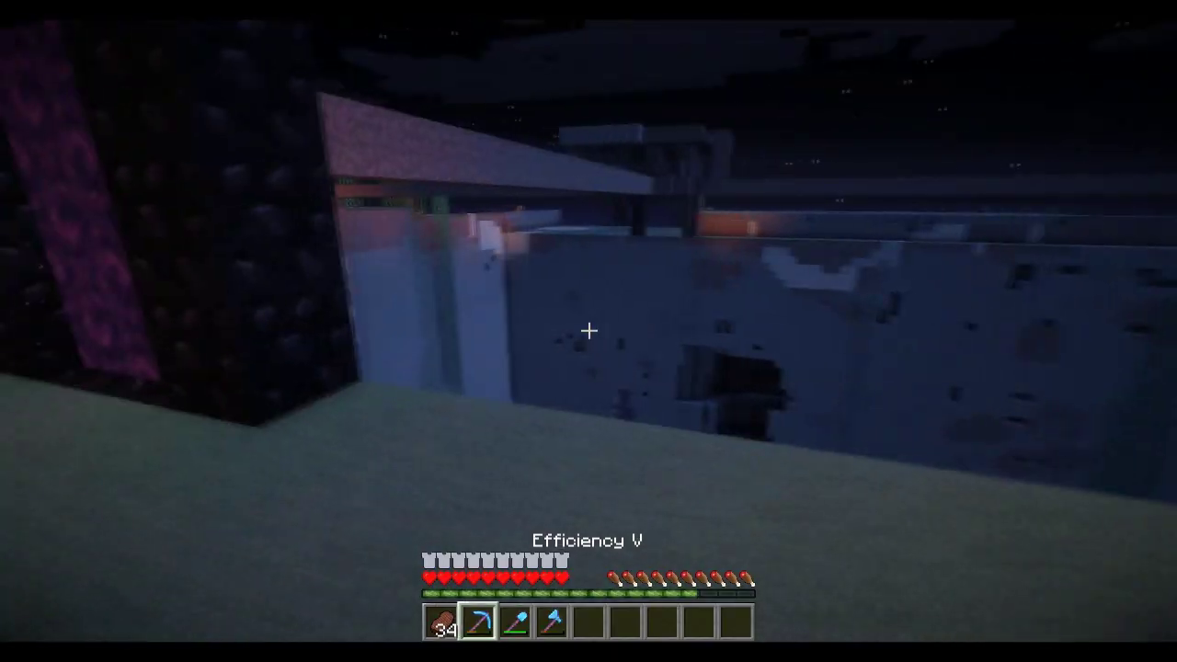
Cross the torch-lit grass from the portal to the large block wall beside the chest towers.
key(w)
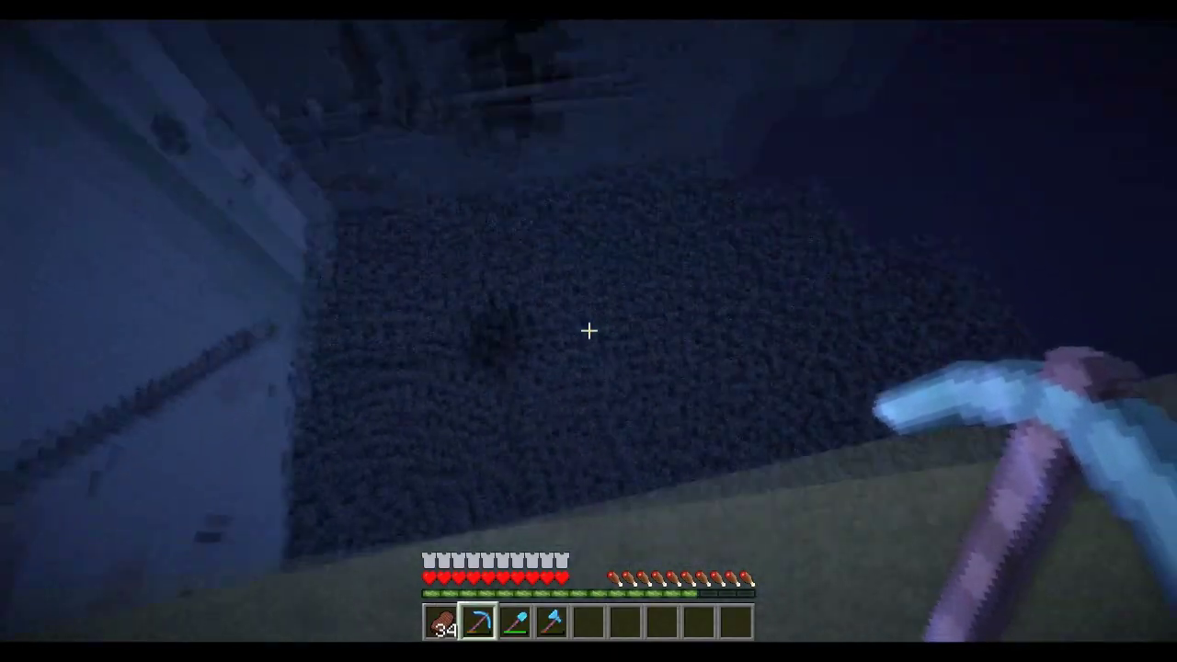
key(w)
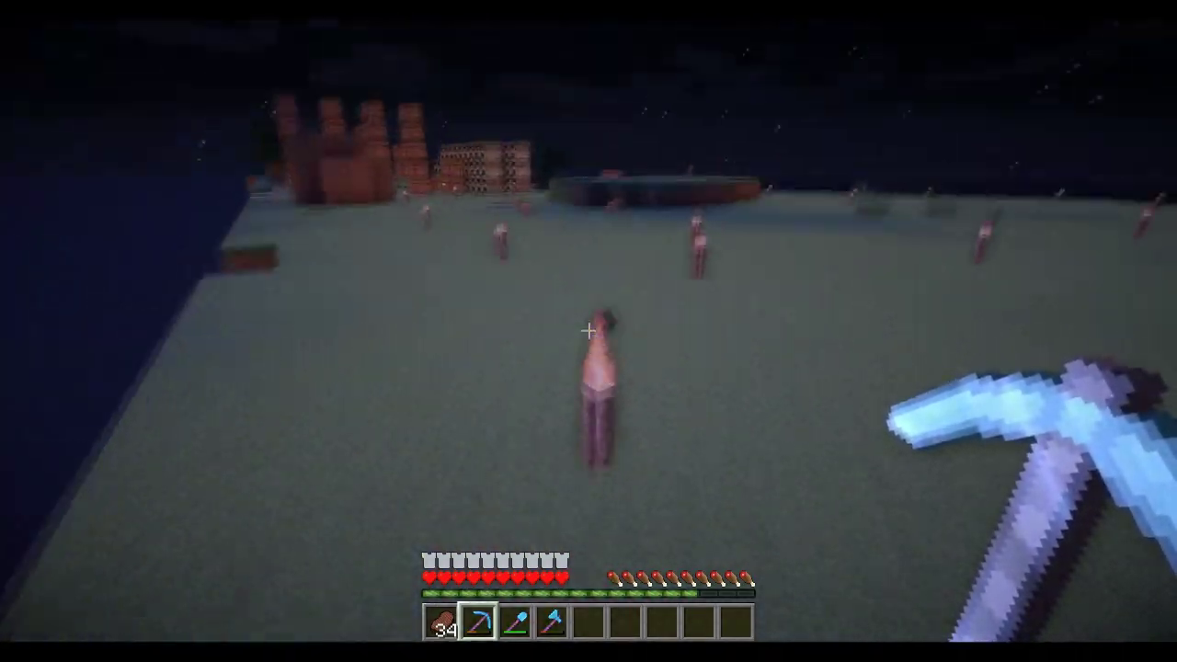
key(w)
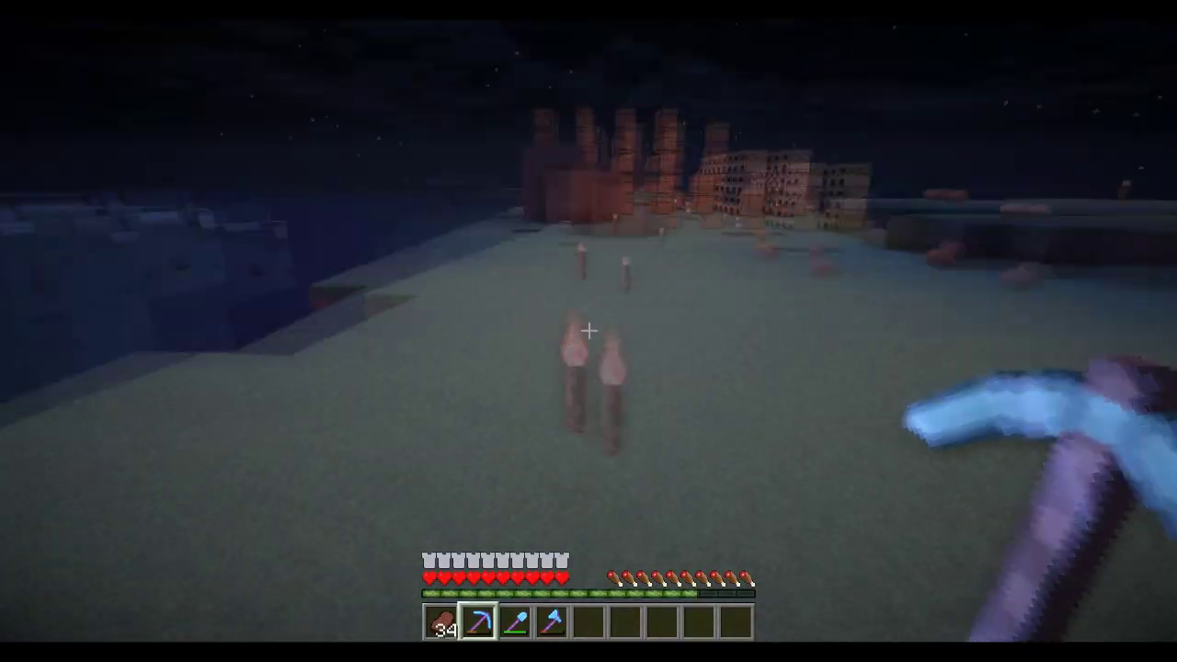
key(w)
click(588, 330)
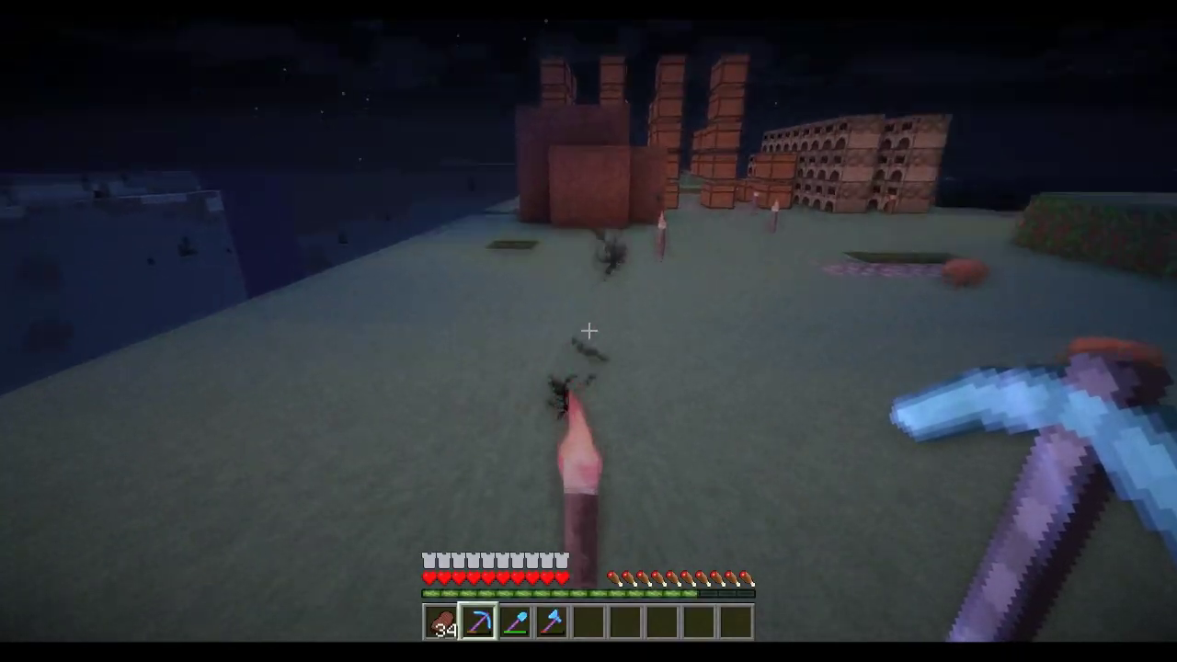
key(w)
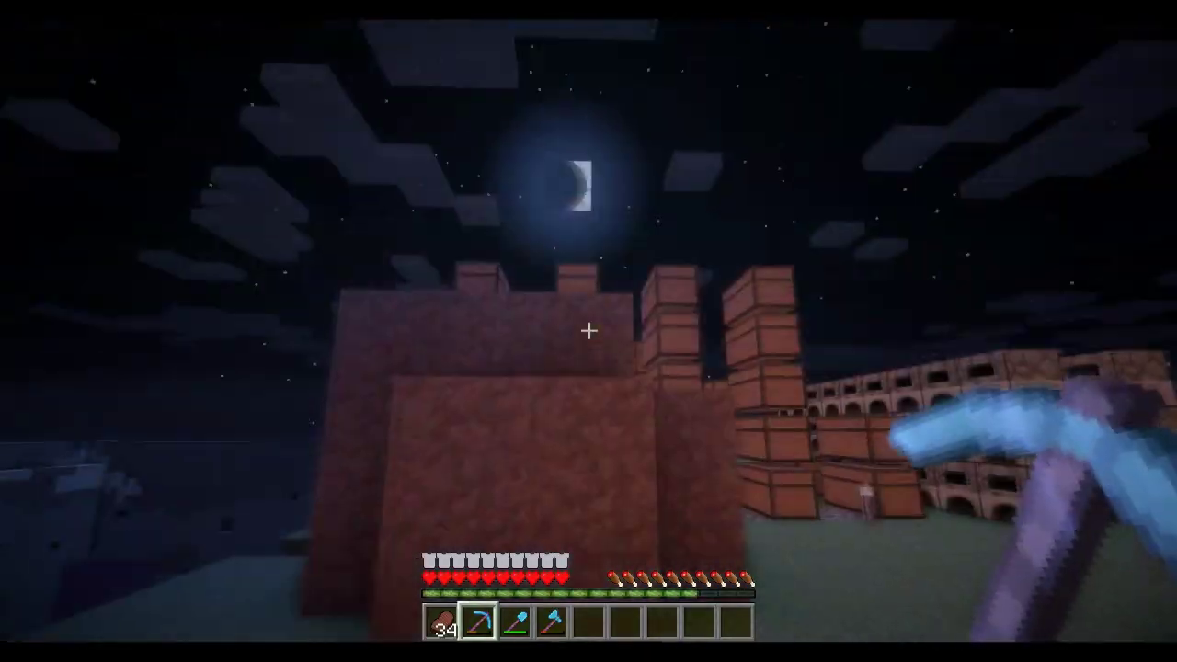
click(588, 330)
click(589, 330)
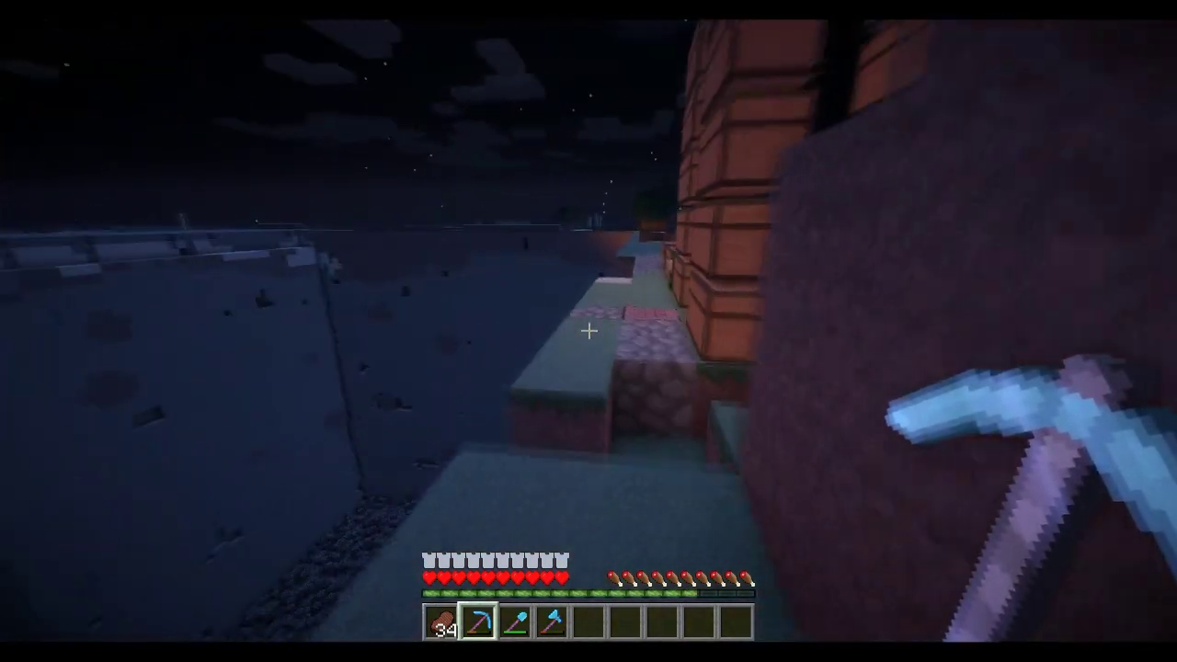
Go around the chest towers to the red bed and try to sleep in it.
key(w)
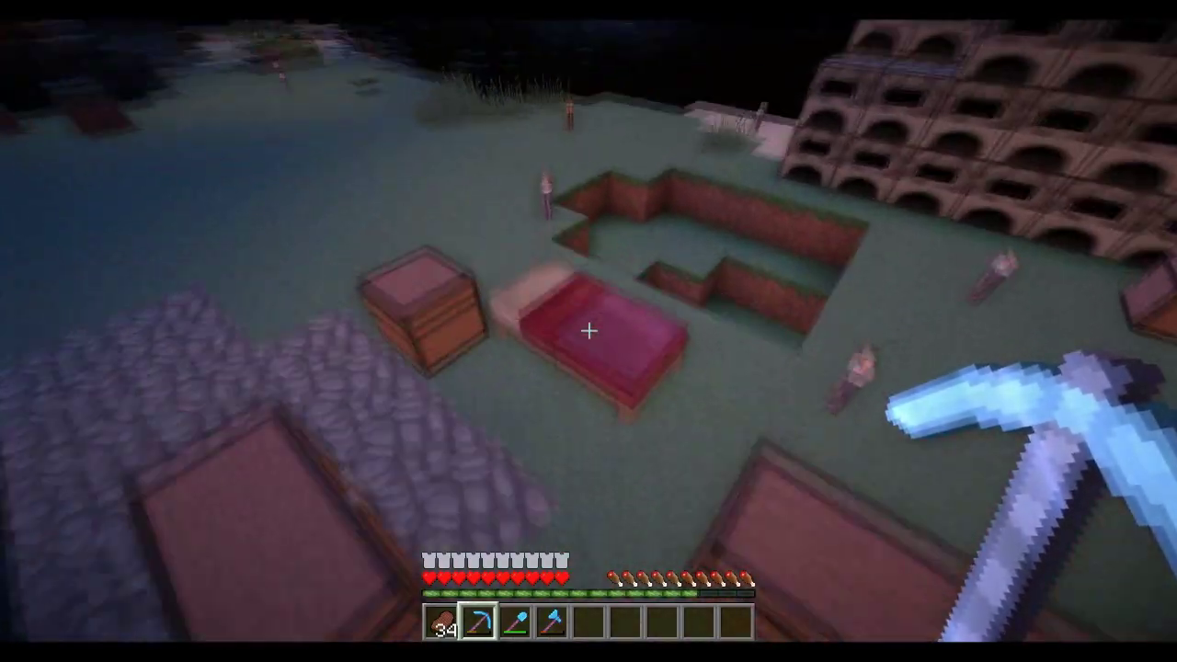
key(w)
right_click(589, 330)
right_click(588, 330)
right_click(588, 330)
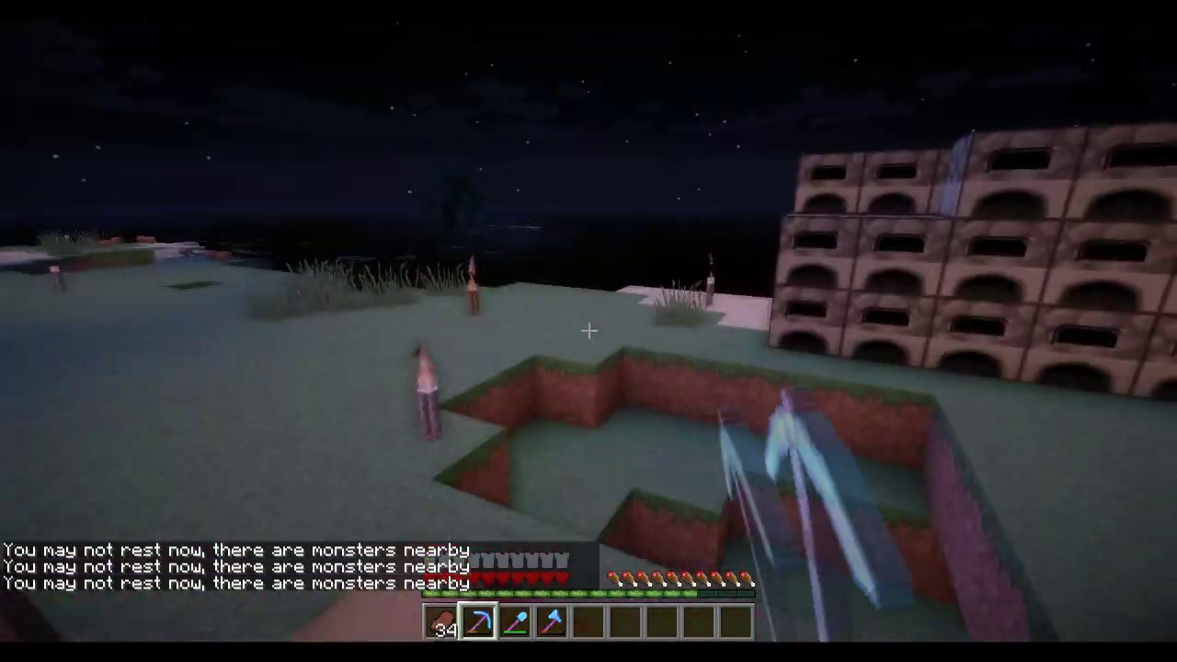
Walk around the furnace wall, return to the red bed and sleep through the night.
key(w)
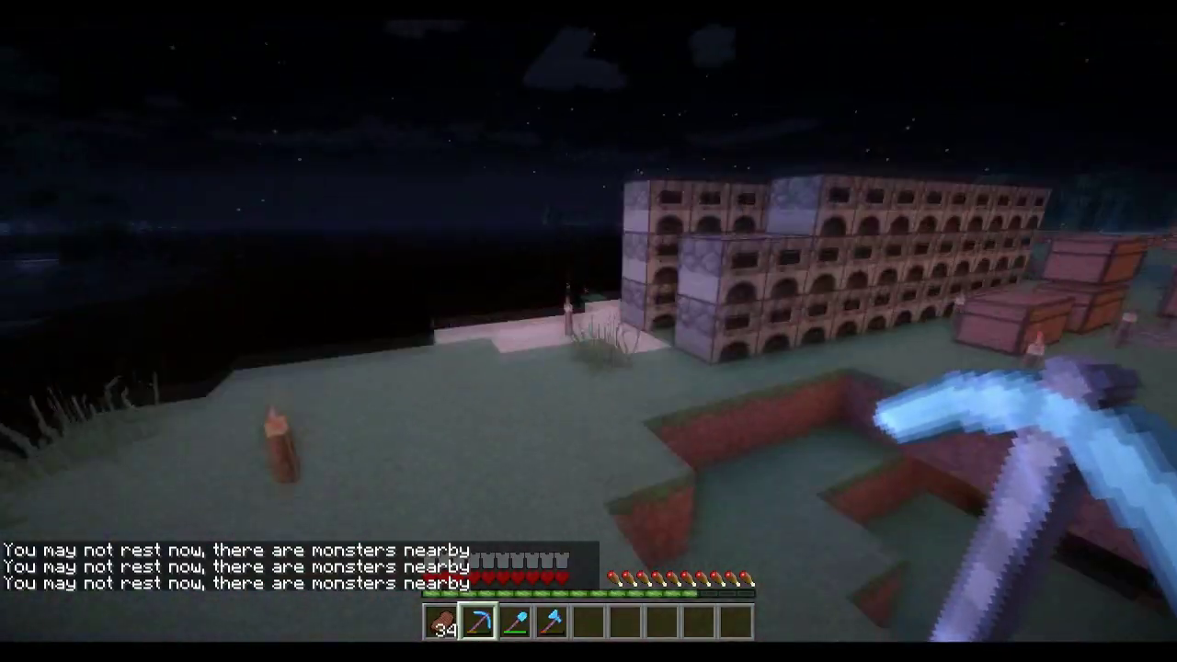
key(w)
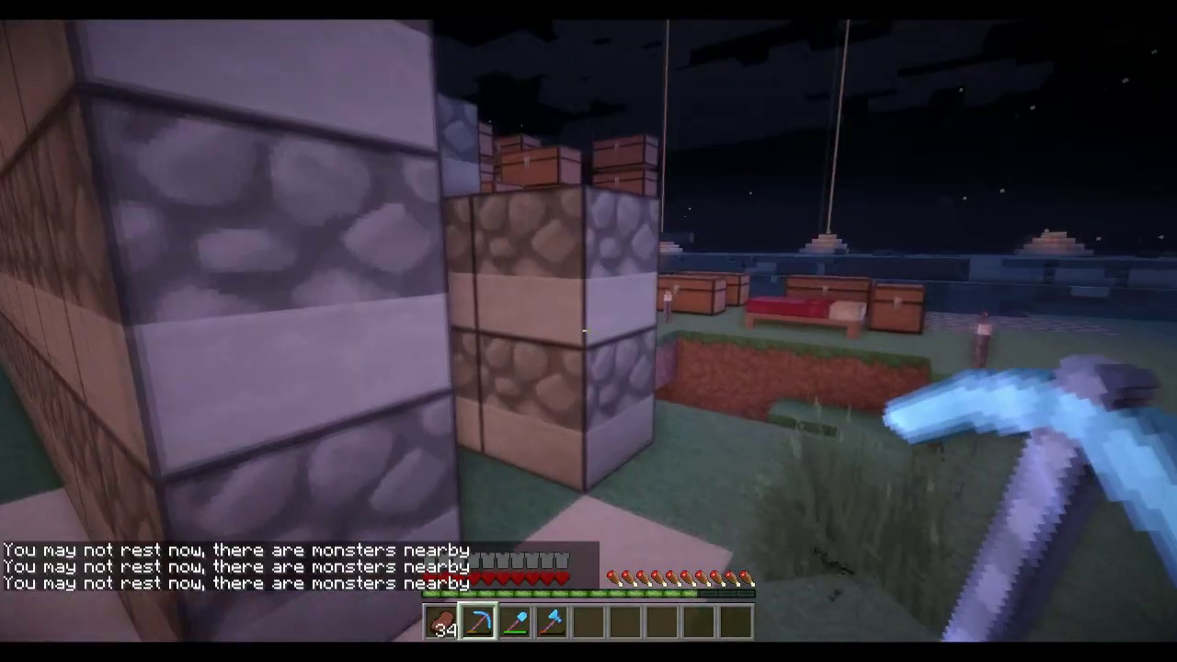
key(w)
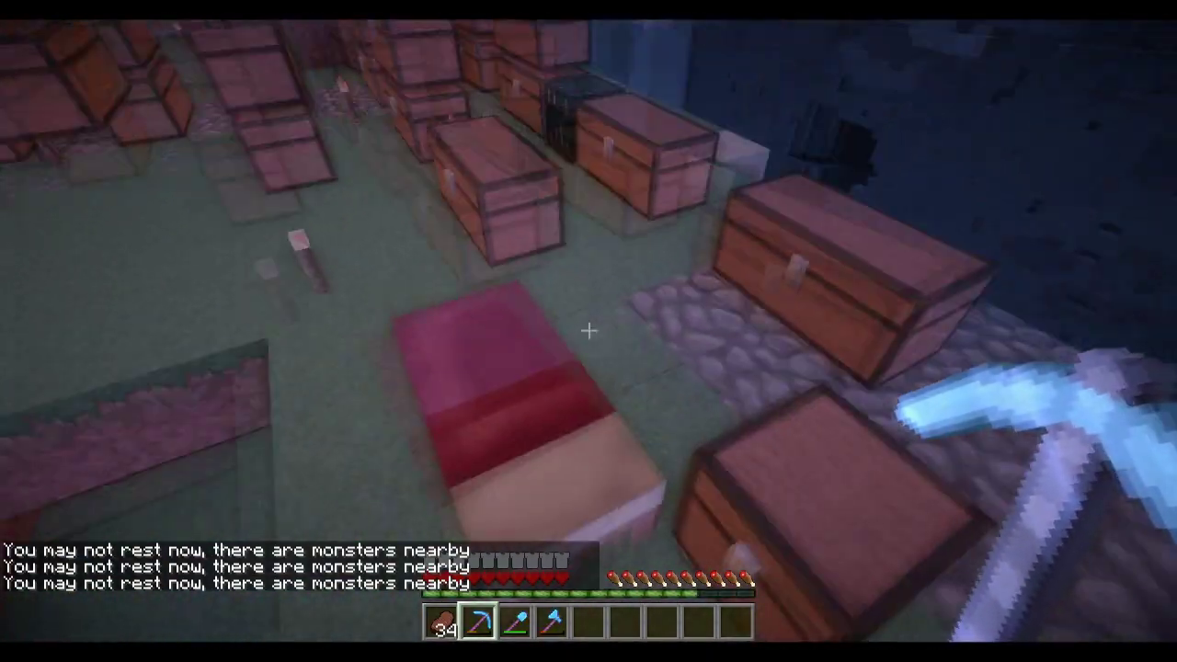
right_click(589, 331)
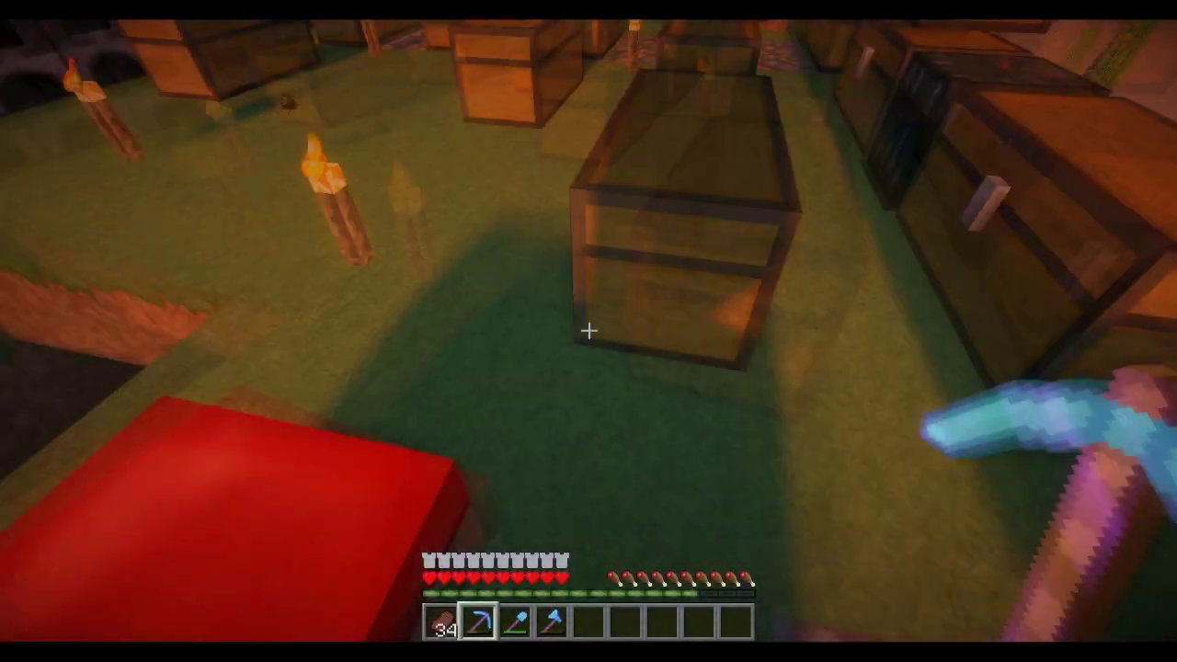
Walk from the bed to the grassy shoreline and examine the sunrise and the water rendering.
key(d)
key(w)
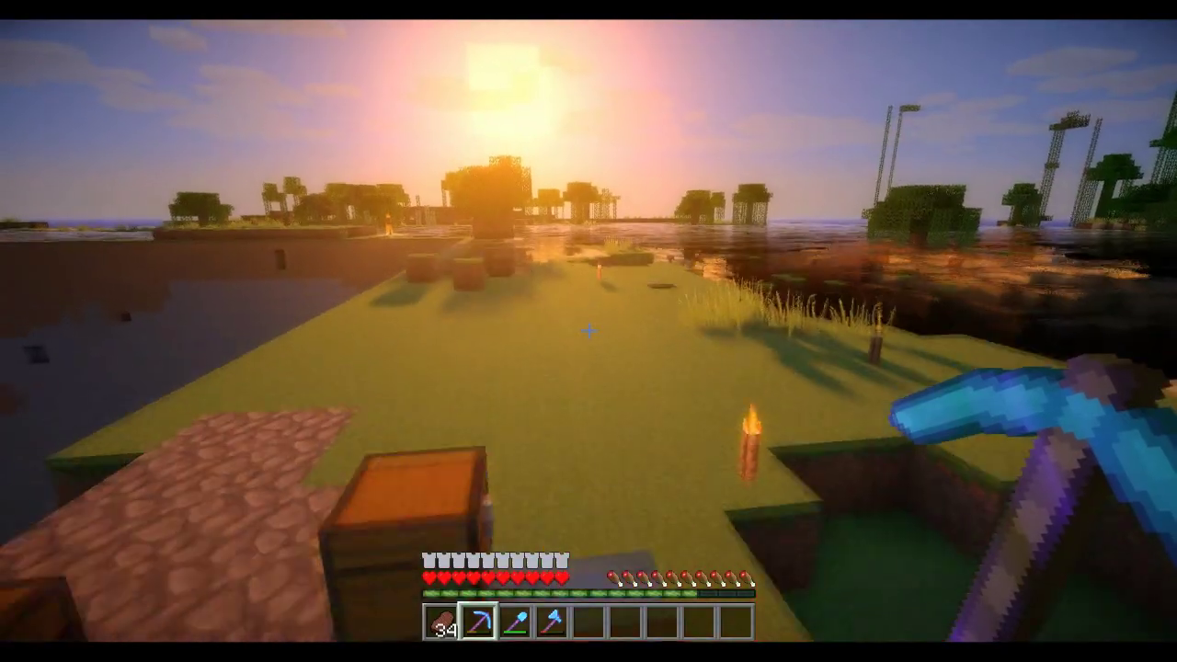
key(w)
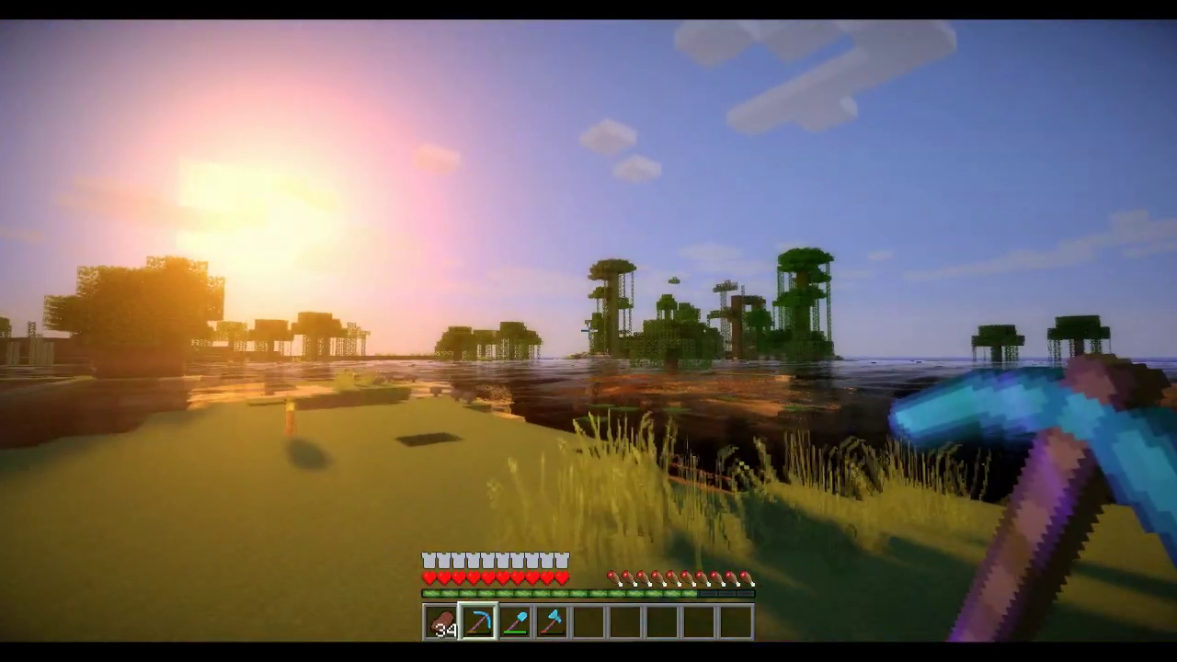
key(w)
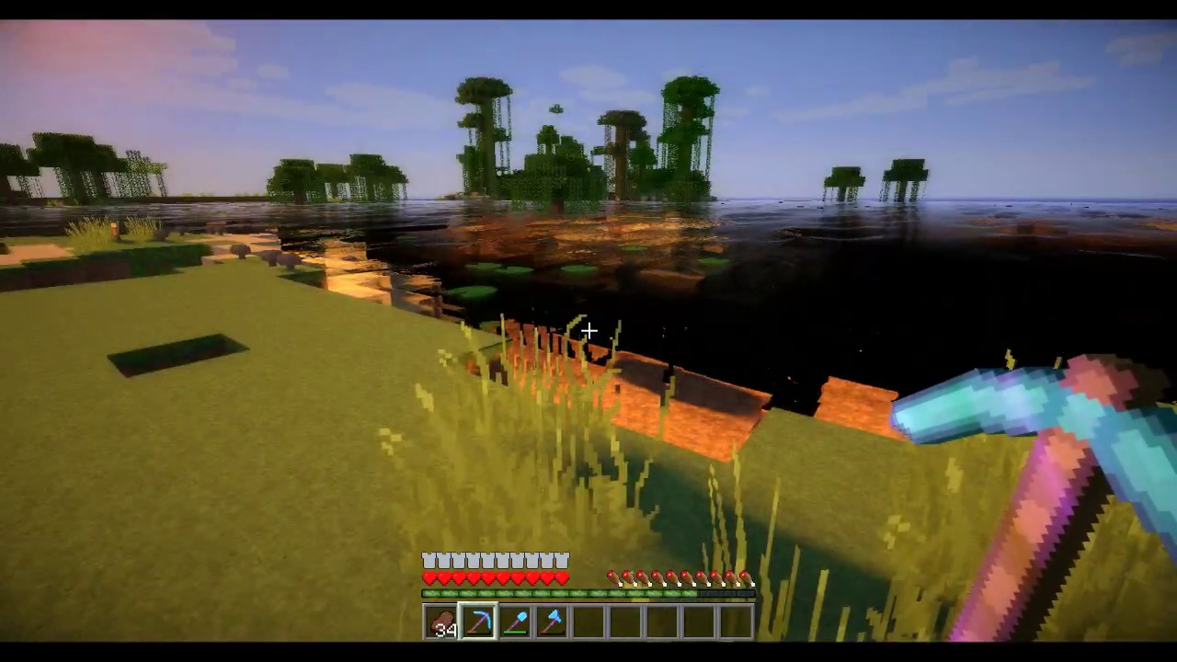
key(w)
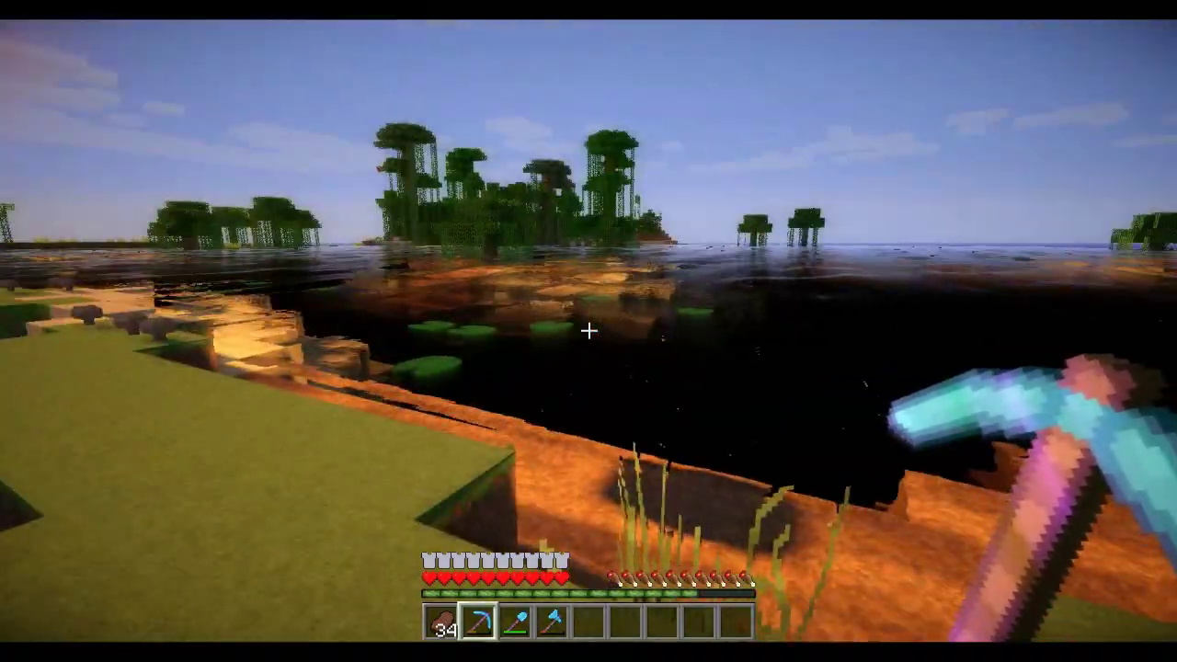
key(w)
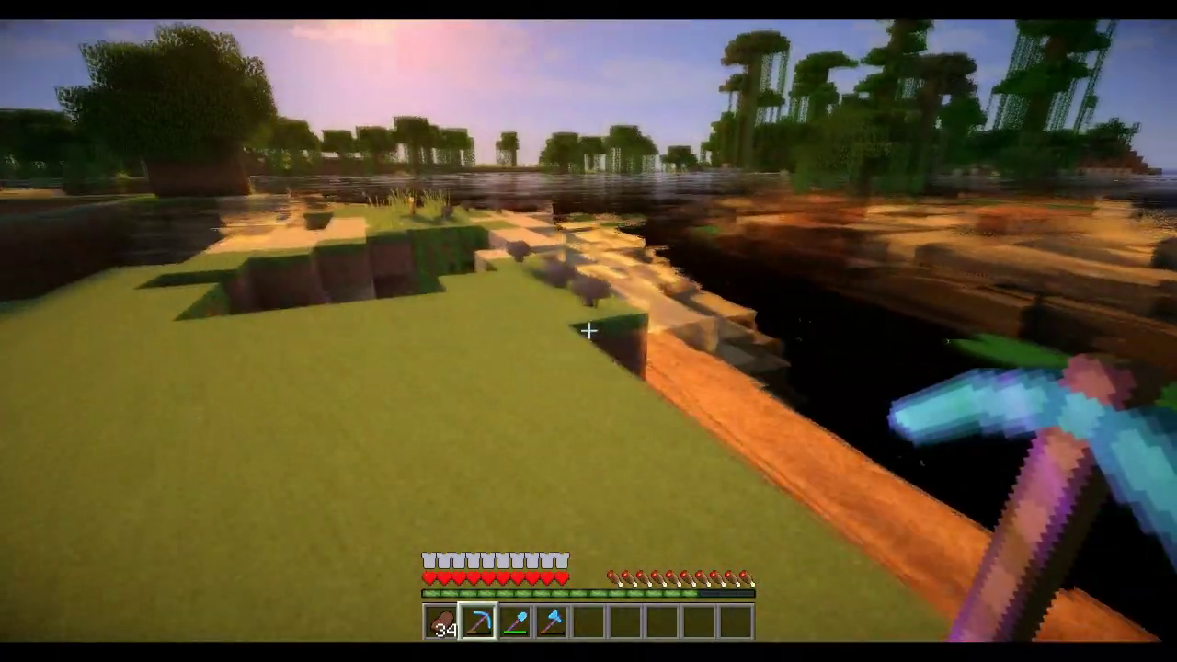
key(w)
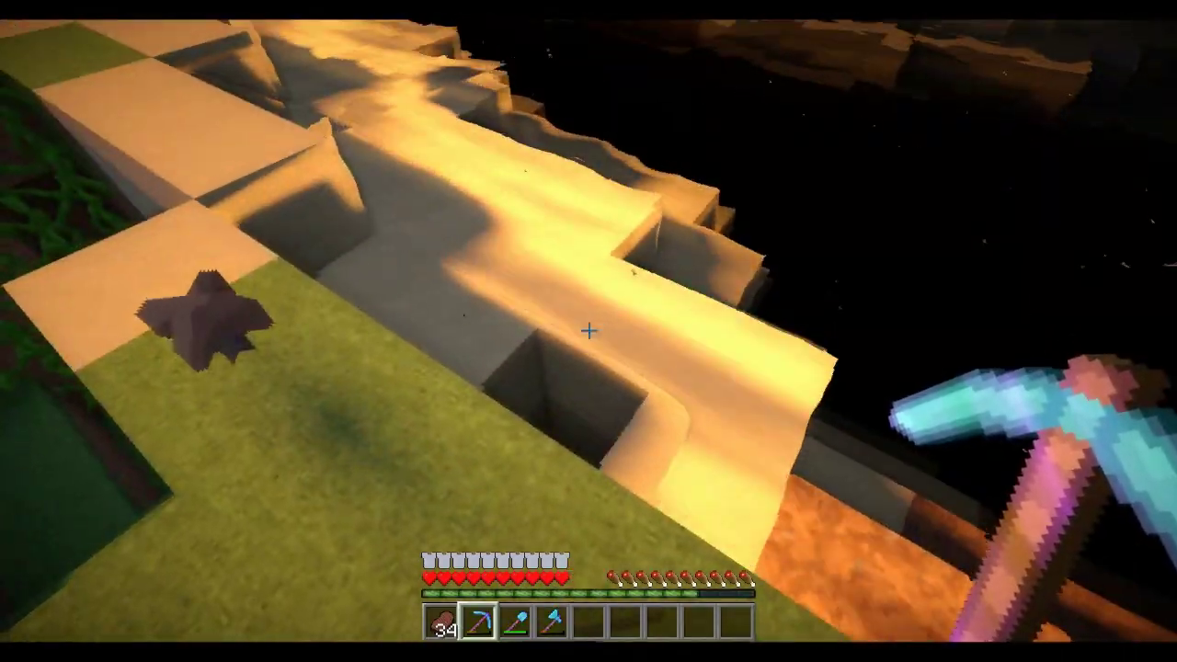
Follow the sandy bank to the far end of the peninsula, examining the shadows, plants and underwater terrain.
mouse_move(588, 331)
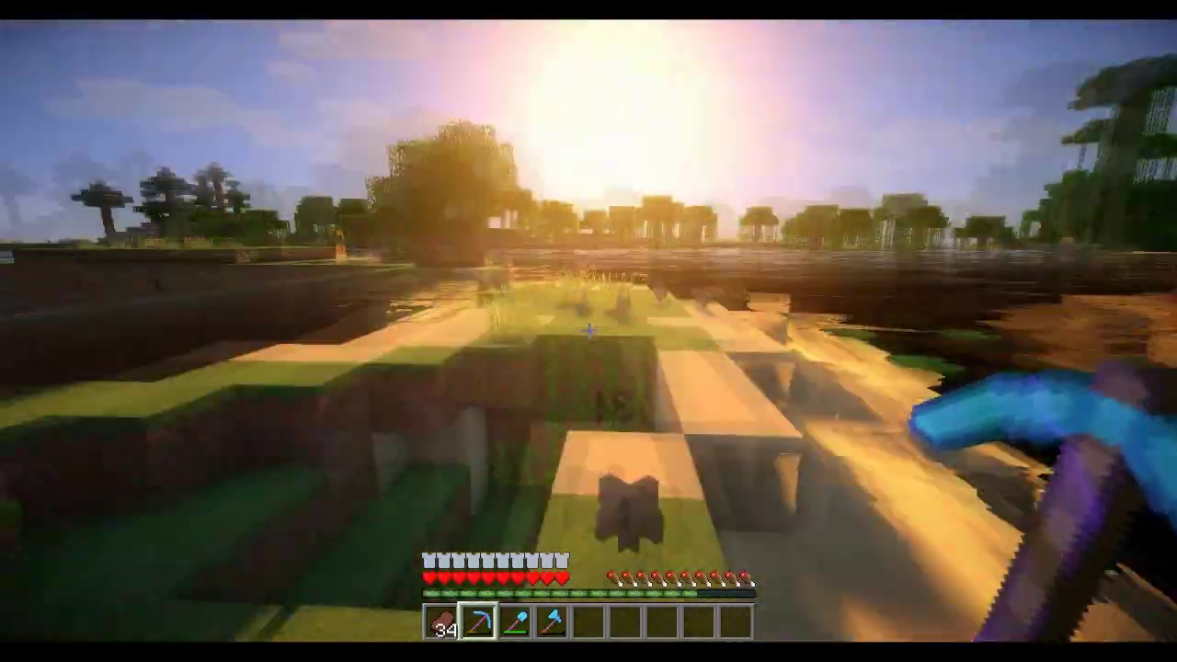
key(w)
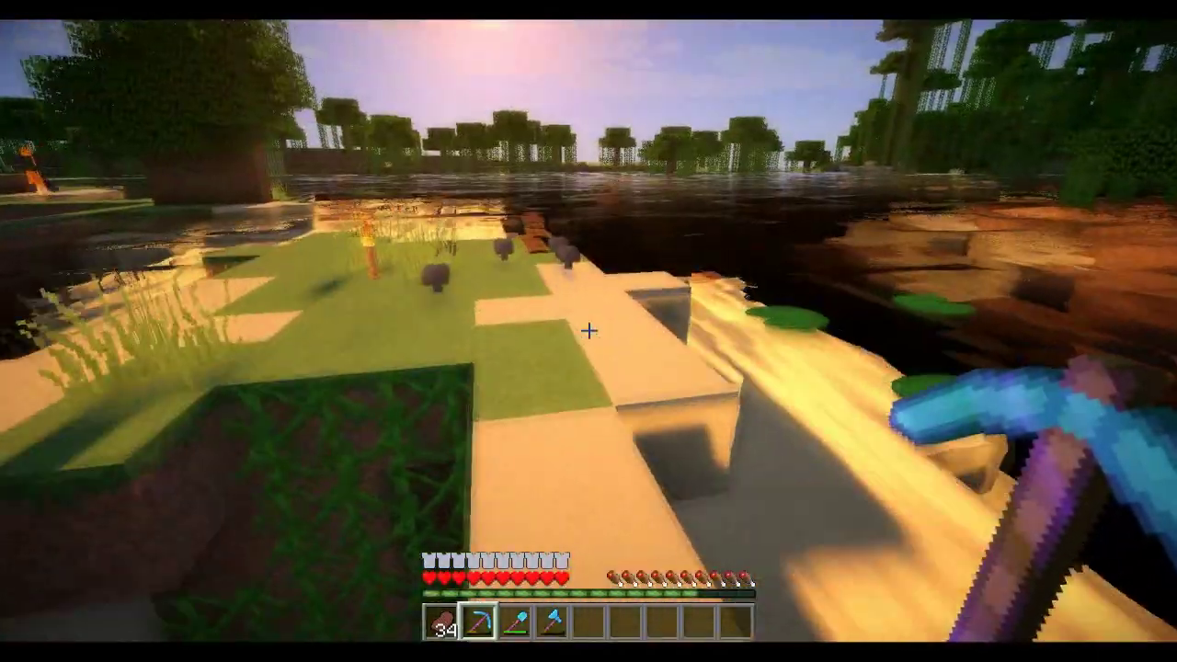
key(w)
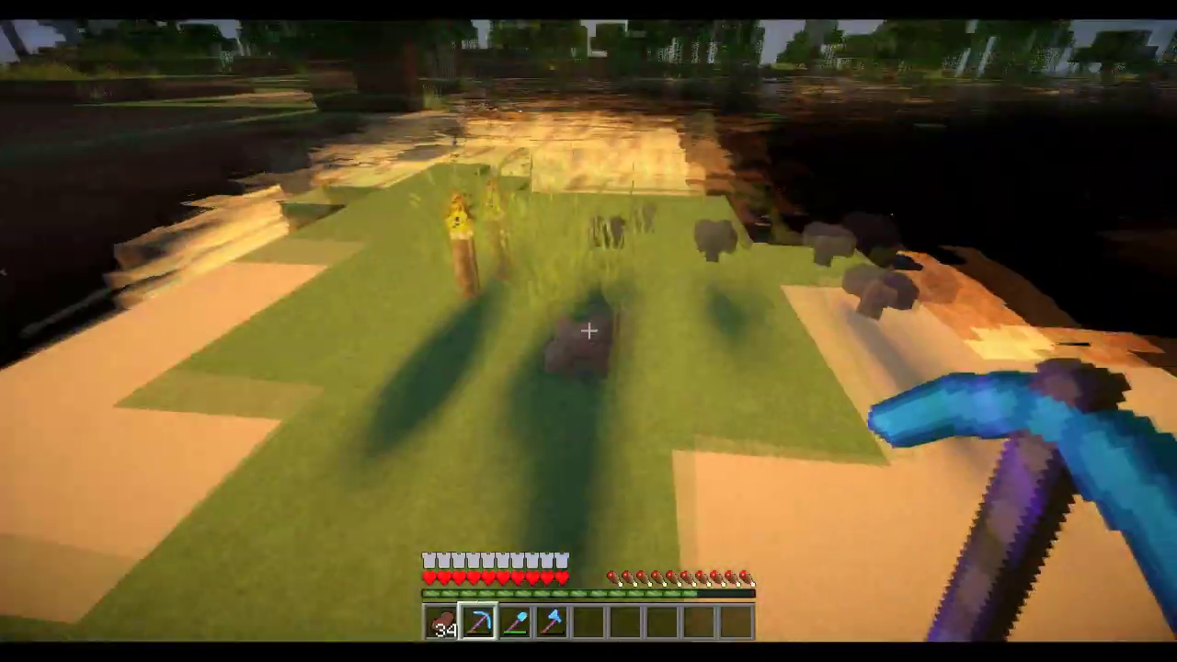
key(w)
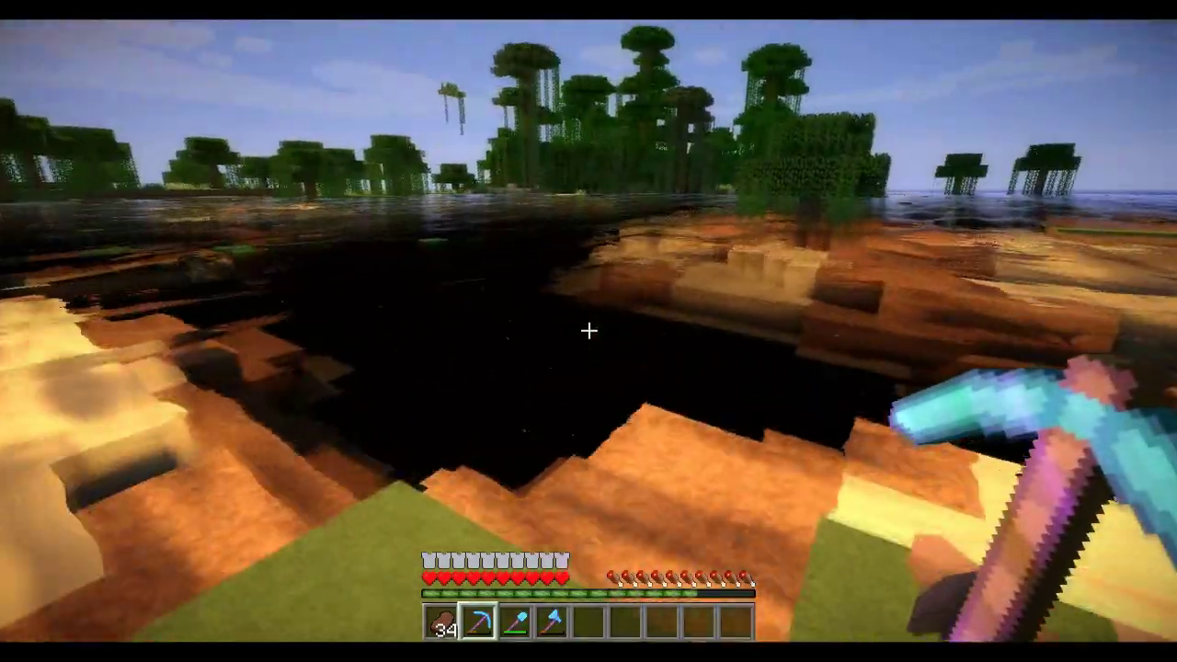
key(w)
Equip the diamond shovel and walk along the bank, examining the sun glare and the deep water.
scroll(588, 331, down, 2)
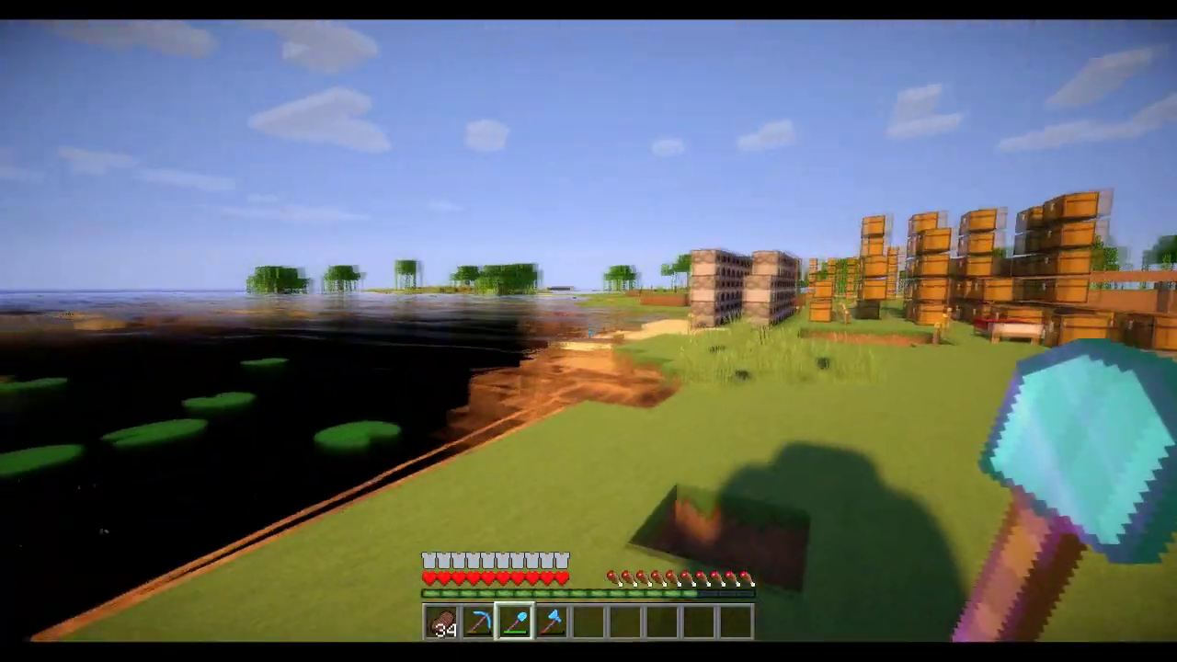
key(w)
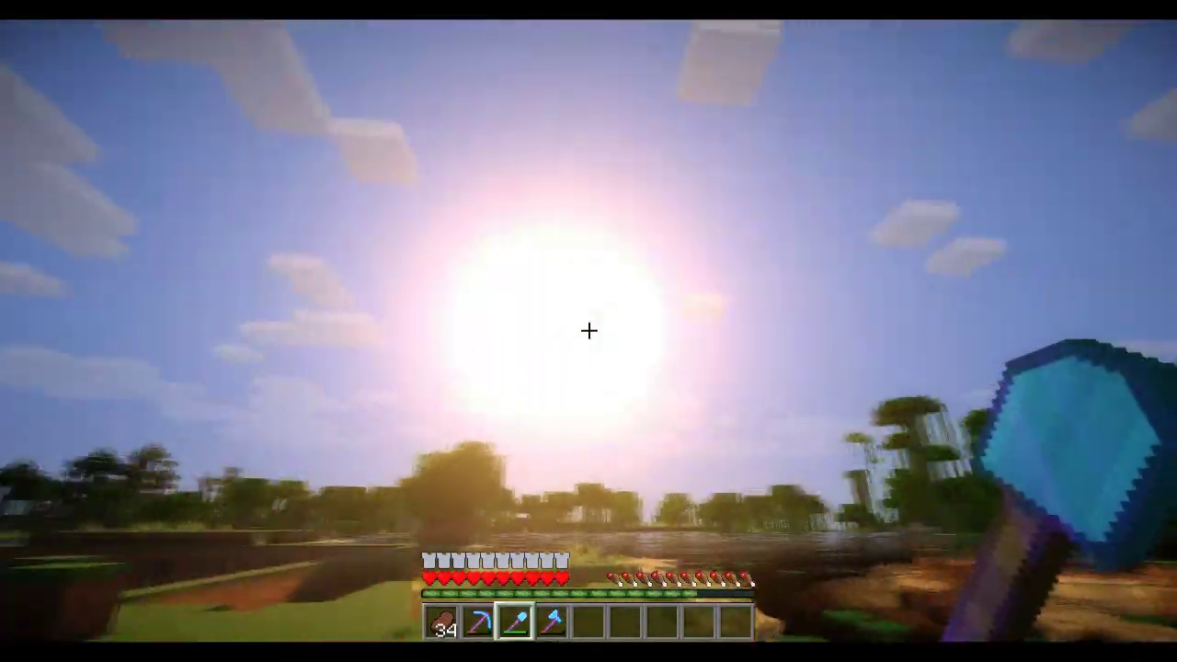
key(w)
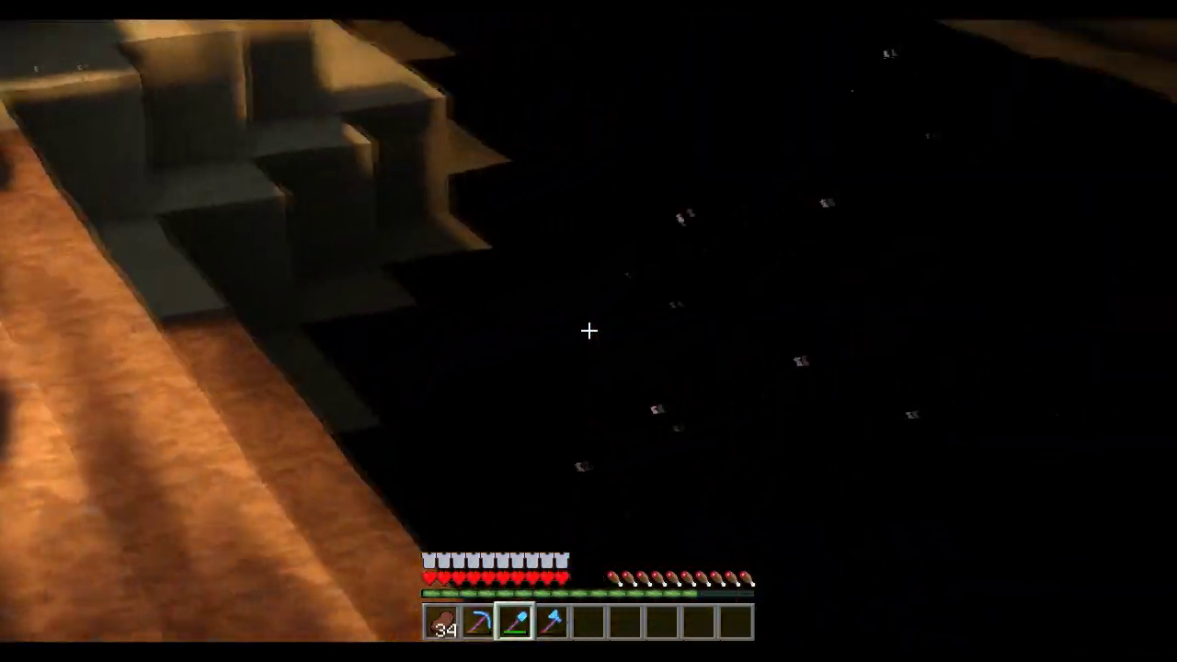
key(w)
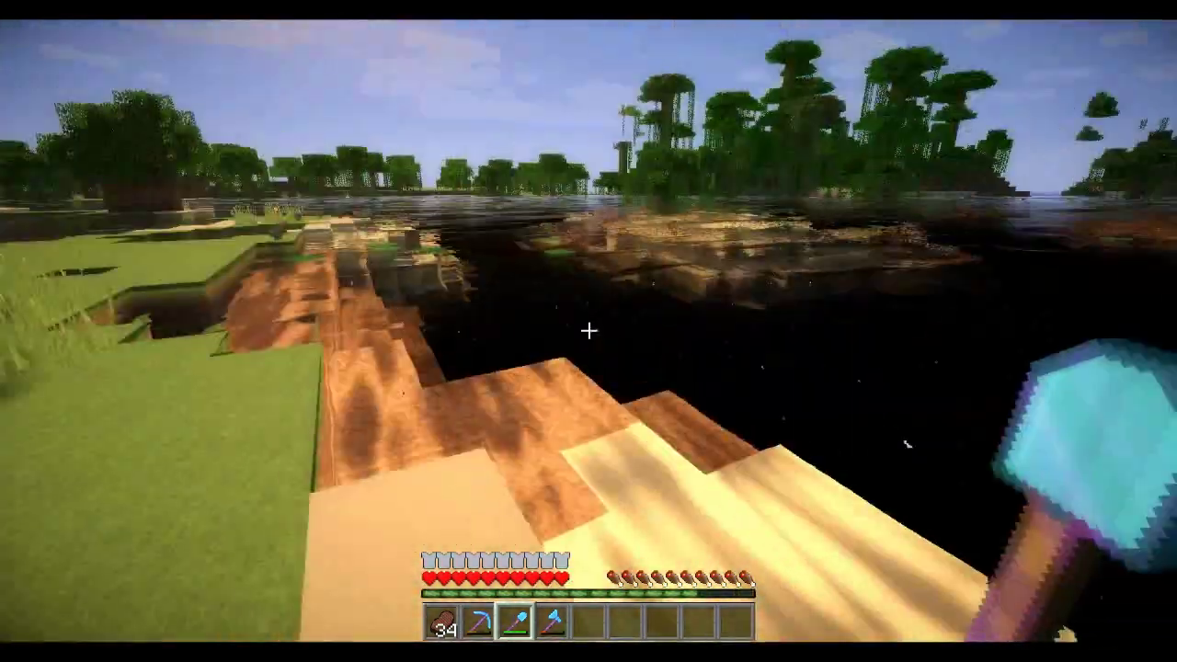
Switch the shader pack to "RudoPlays Shader (für ShuffleLP).zip" and return to the game.
key(Escape)
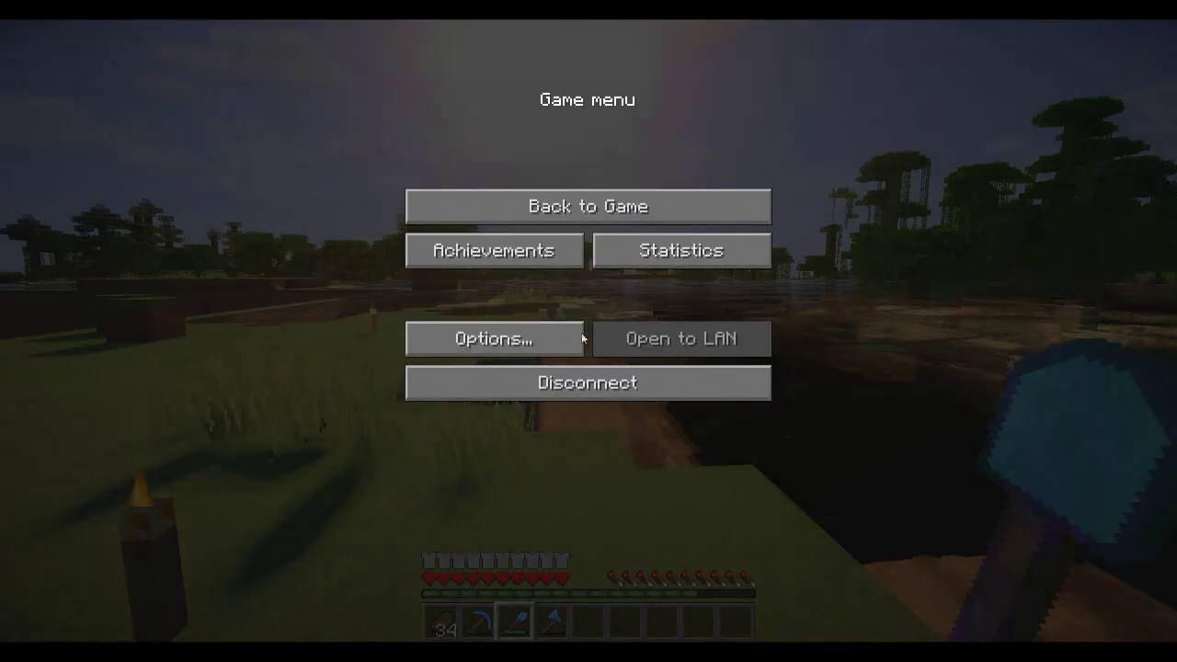
click(541, 347)
click(542, 350)
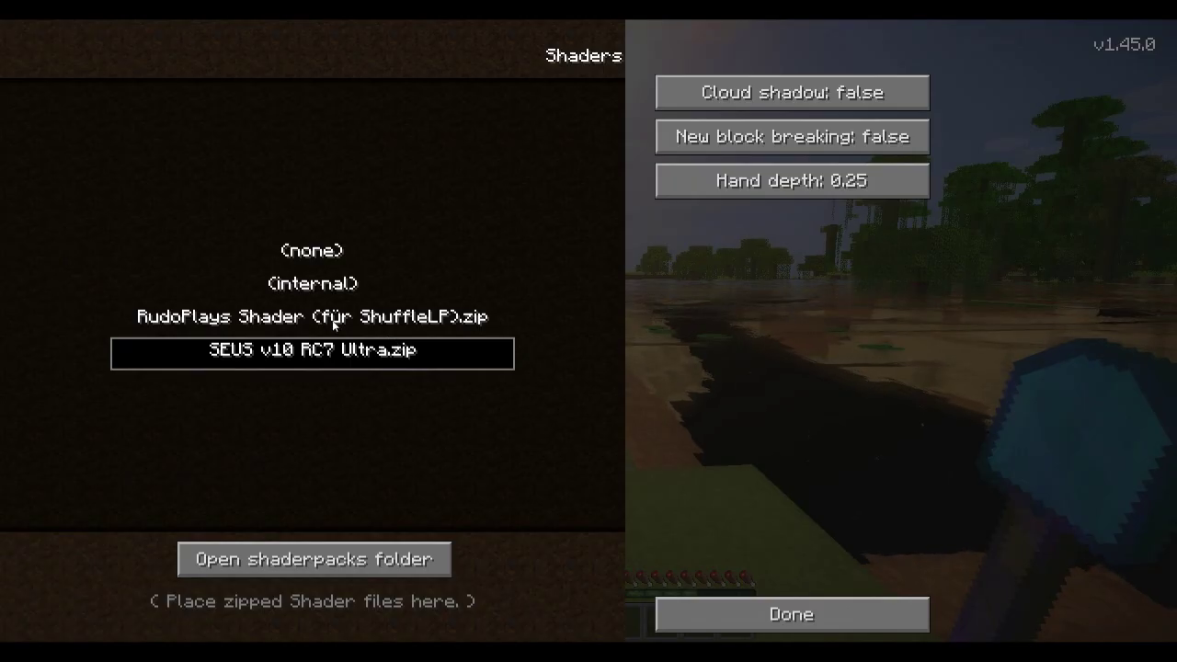
key(Escape)
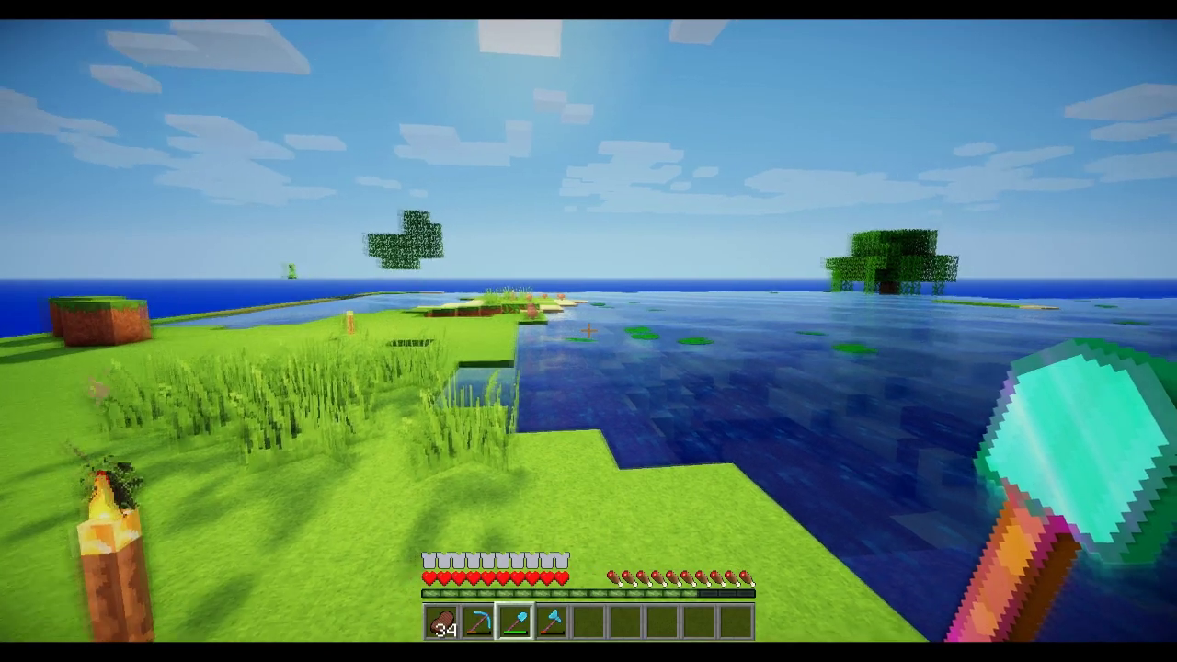
Walk along the grassy bank to the end of the peninsula, examining how the new shader renders the water and plants.
mouse_move(588, 331)
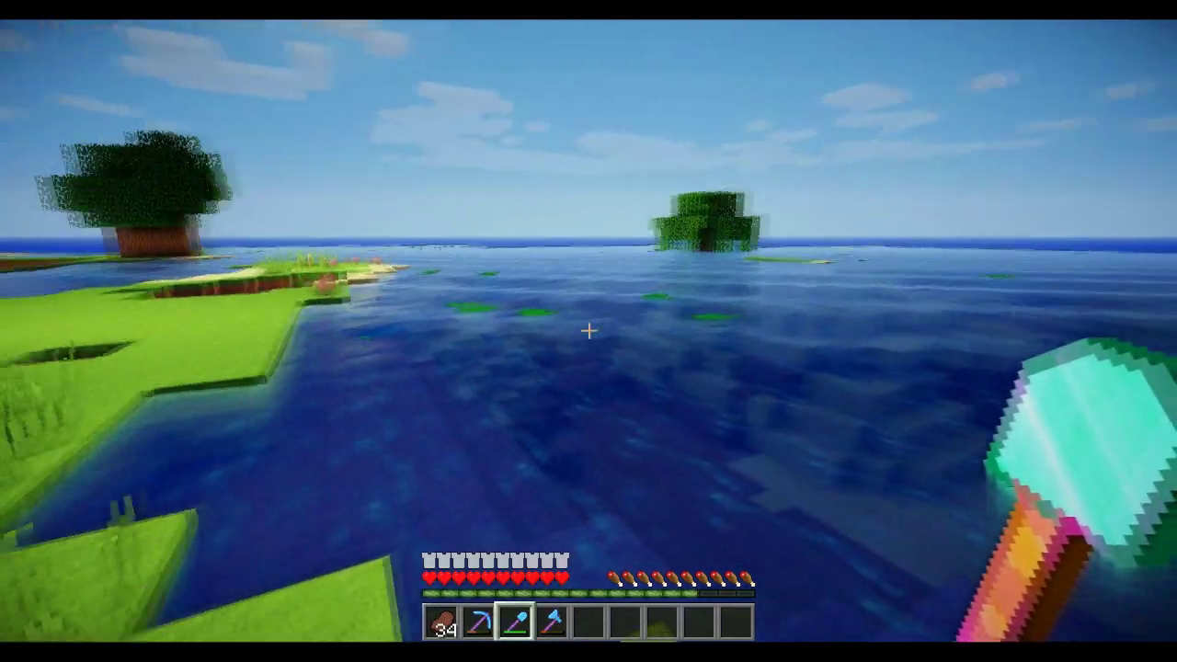
key(w)
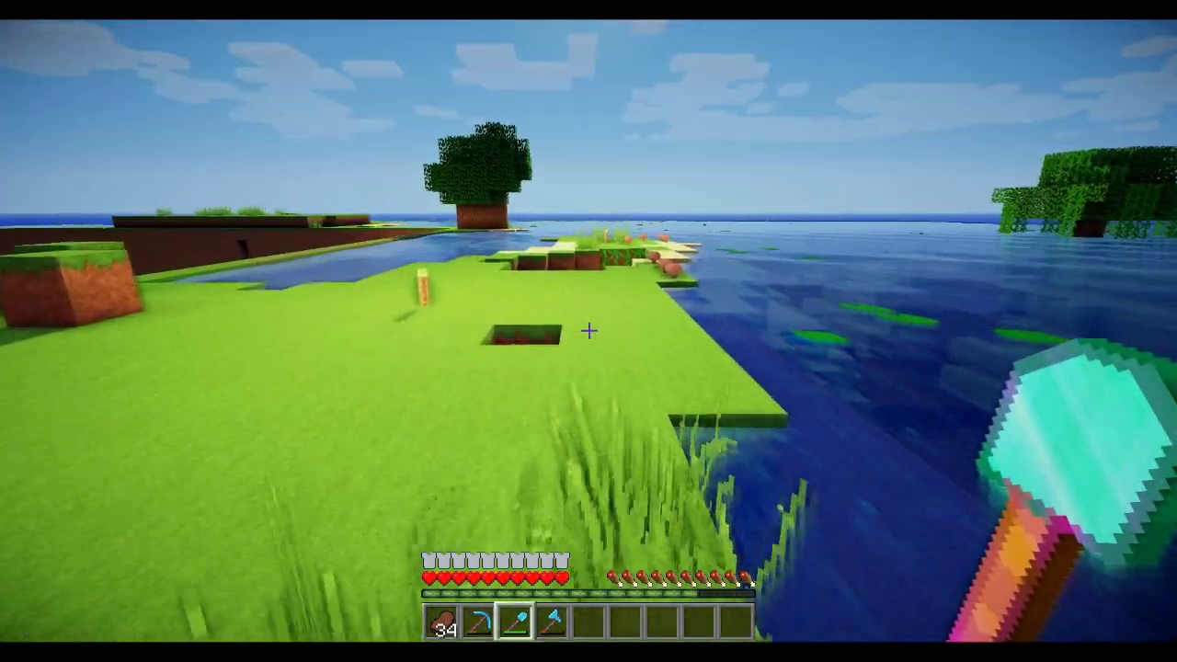
key(w)
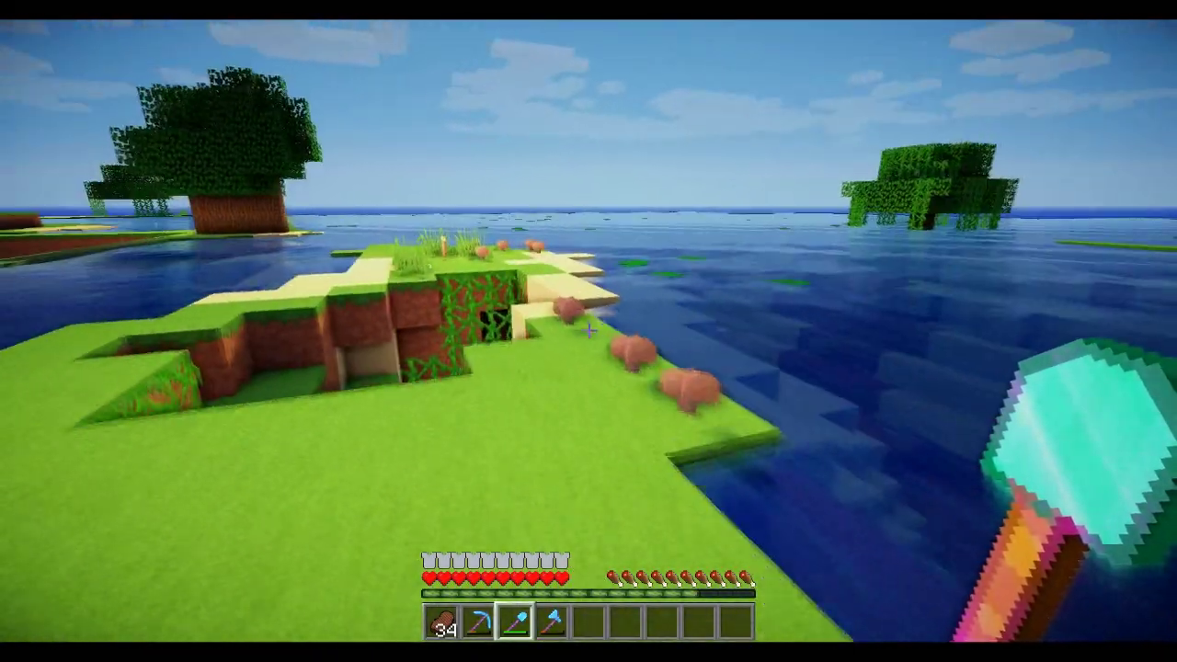
click(588, 330)
click(588, 330)
key(w)
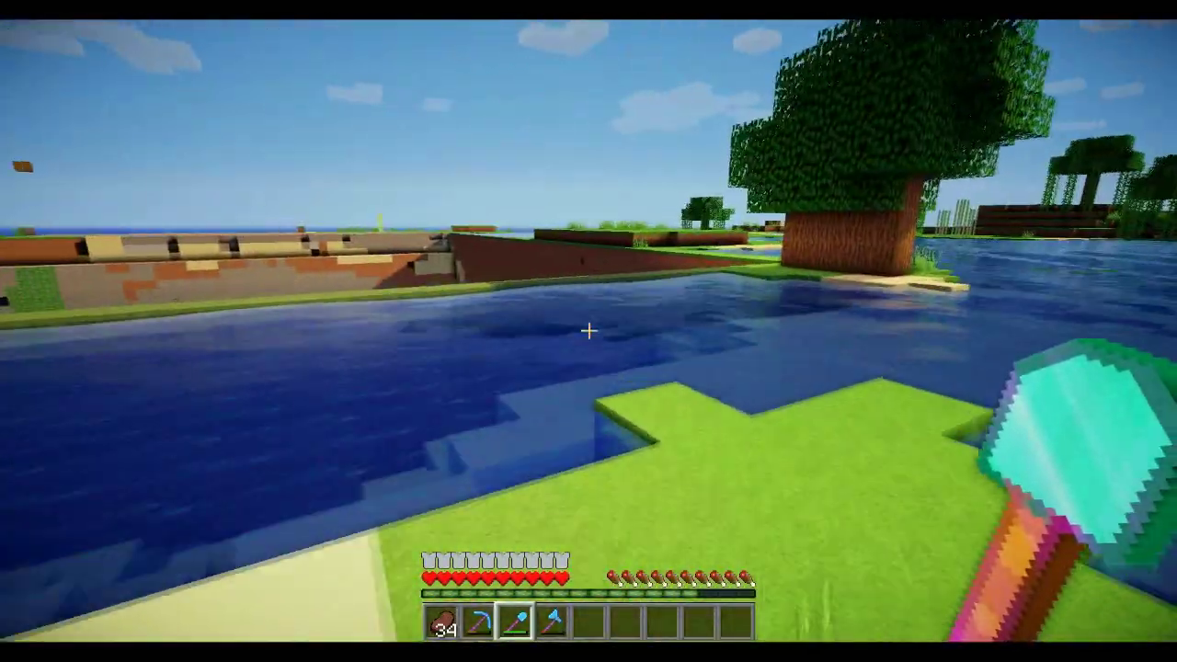
Walk back past the bed and stacked chests to the edge of the large quarry, examining the shadows on its walls and floor.
mouse_move(589, 331)
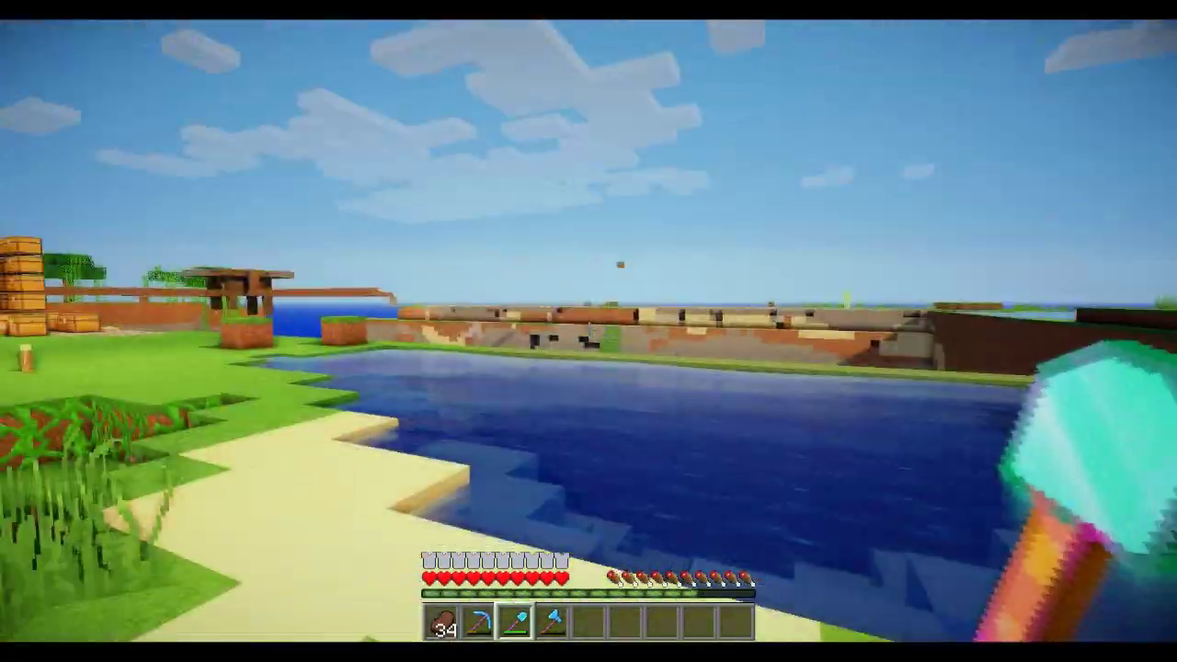
key(w)
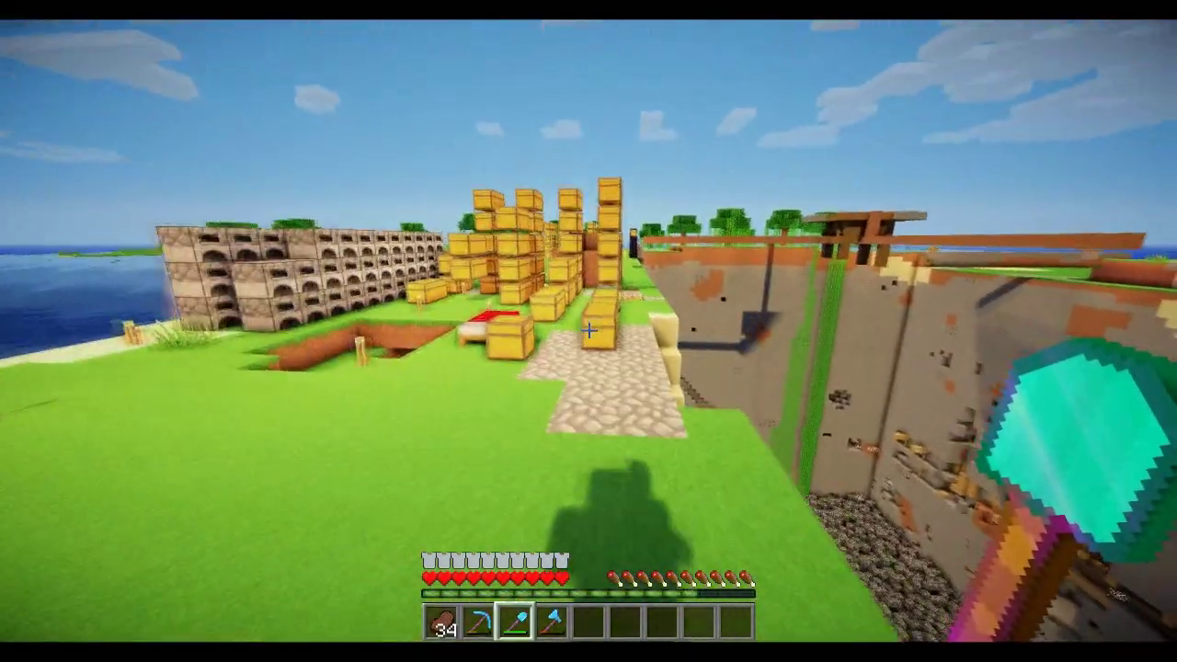
key(w)
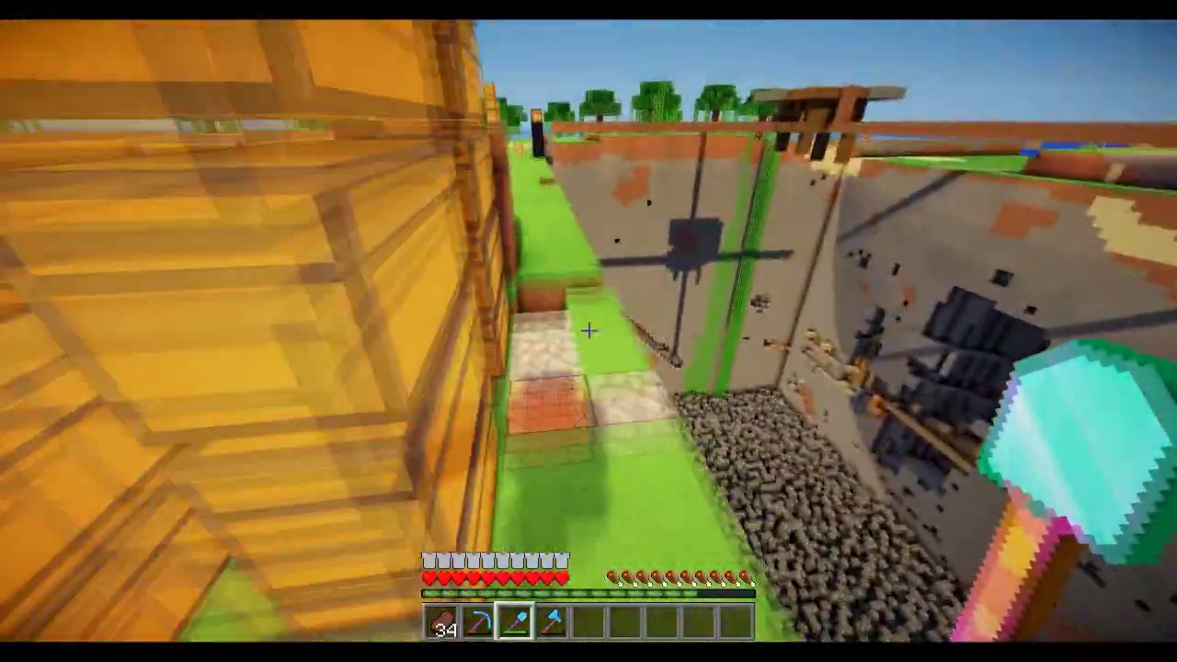
key(w)
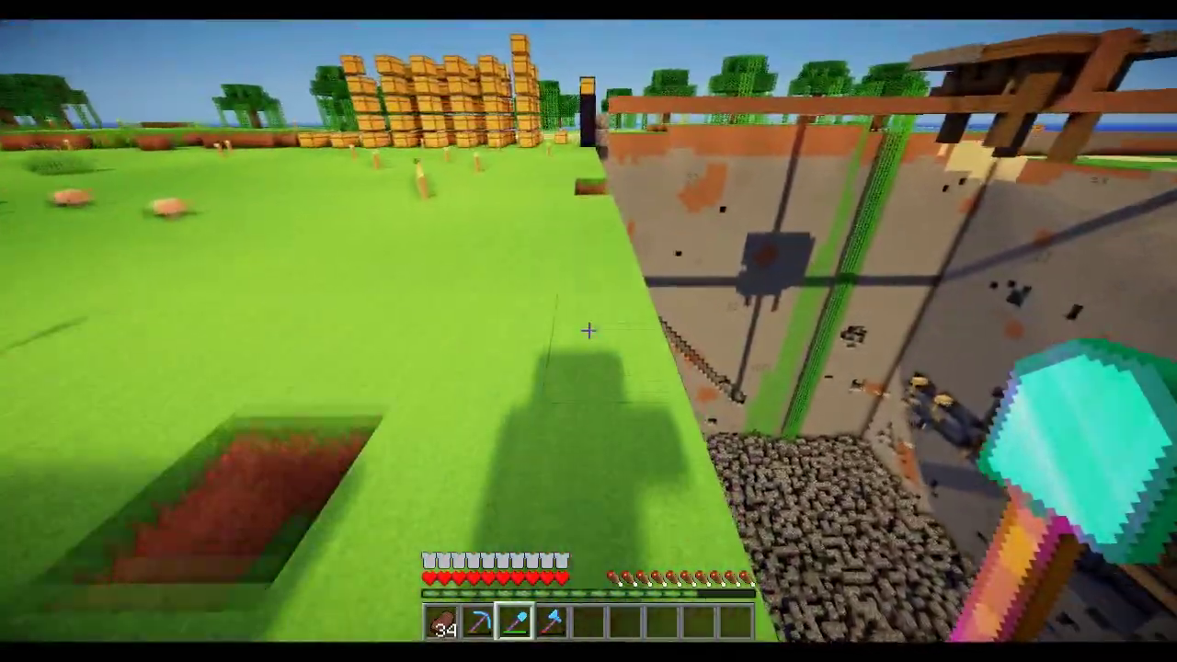
key(w)
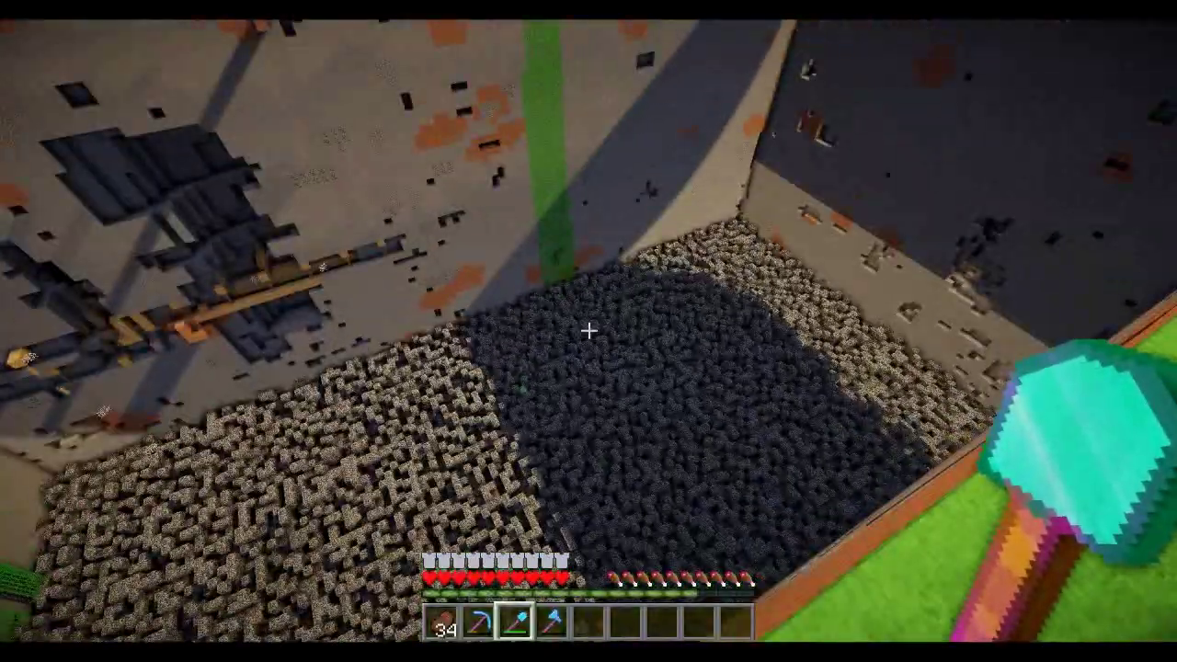
Equip the Efficiency V pickaxe and walk along the quarry edge, examining the exposed mineshaft and the lit walls.
key(2)
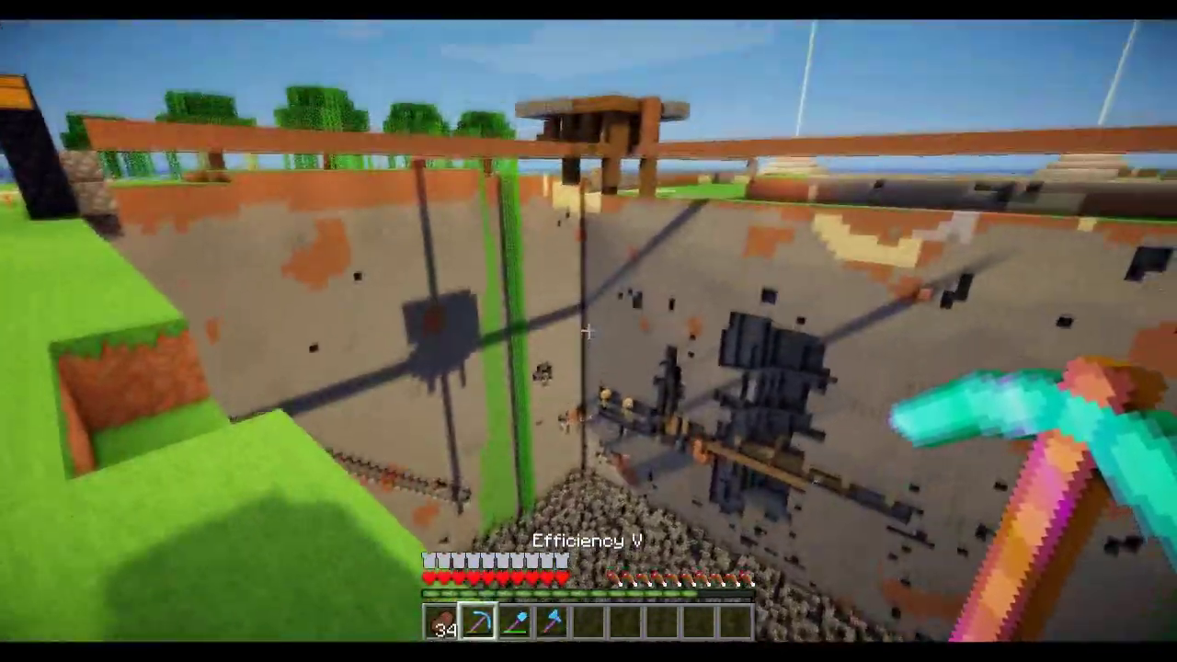
key(d)
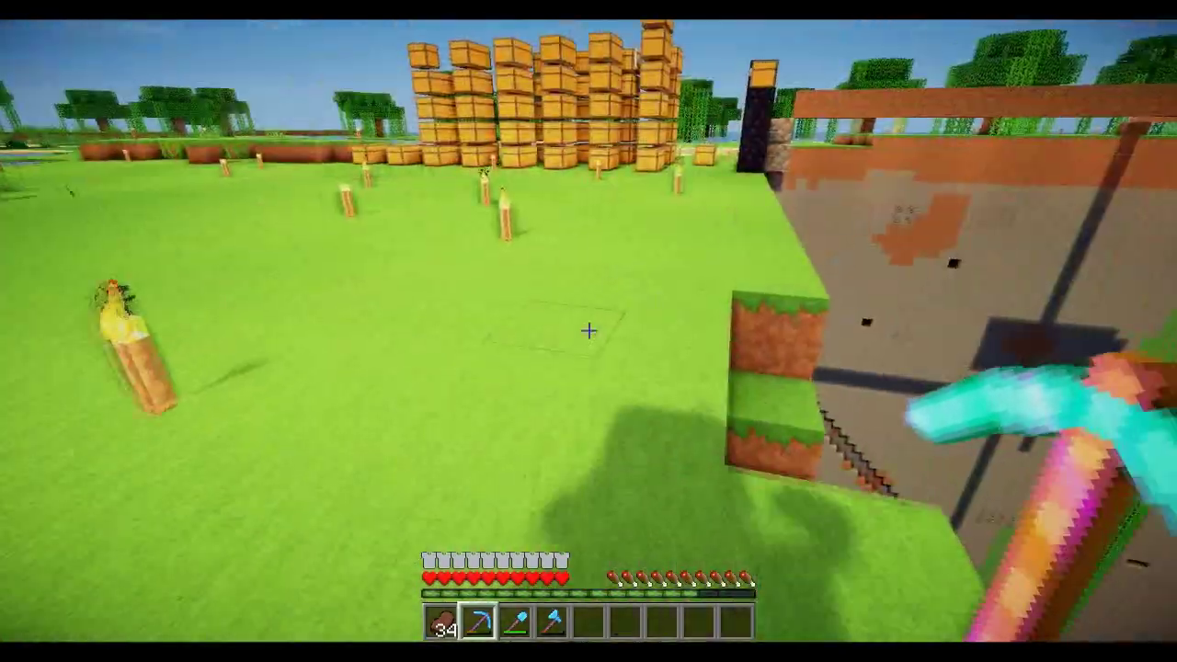
key(w)
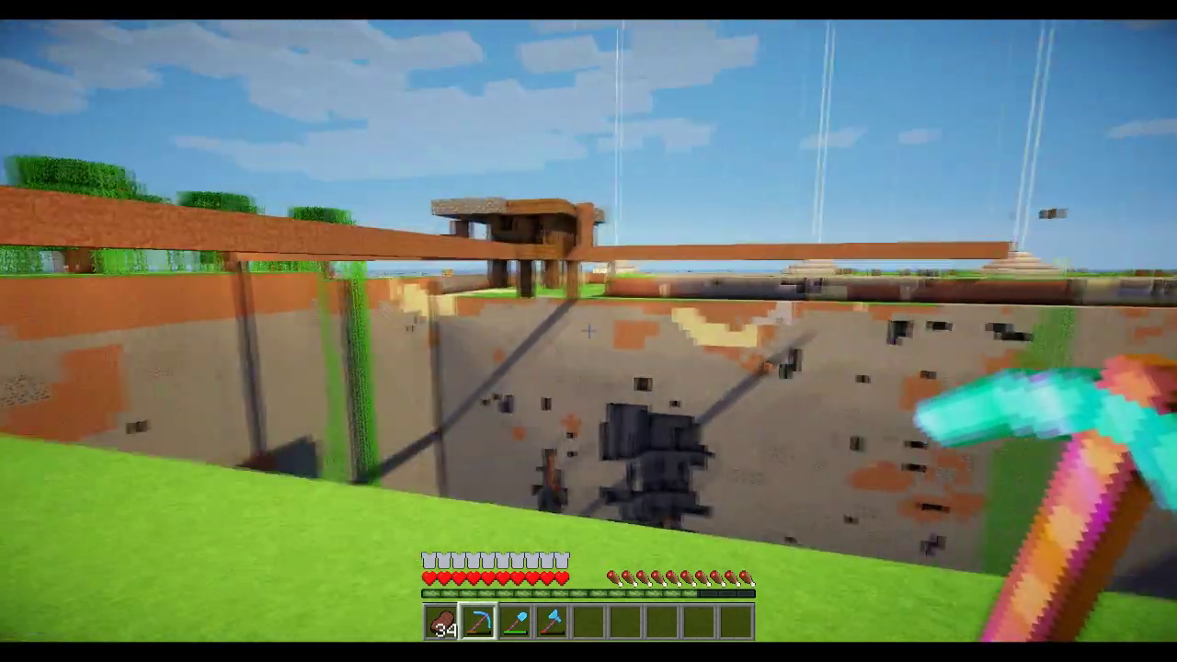
click(588, 331)
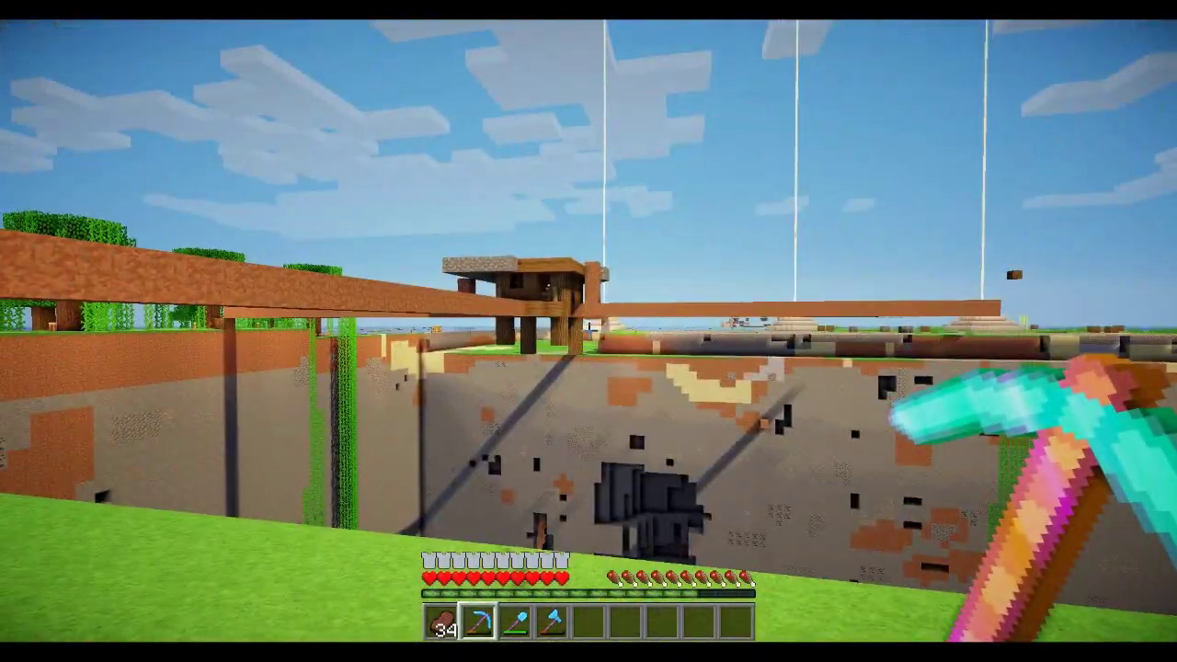
Switch to the diamond axe and walk across the grass to view the Nether portal and the beacon beams beyond the quarry.
scroll(589, 331, down, 1)
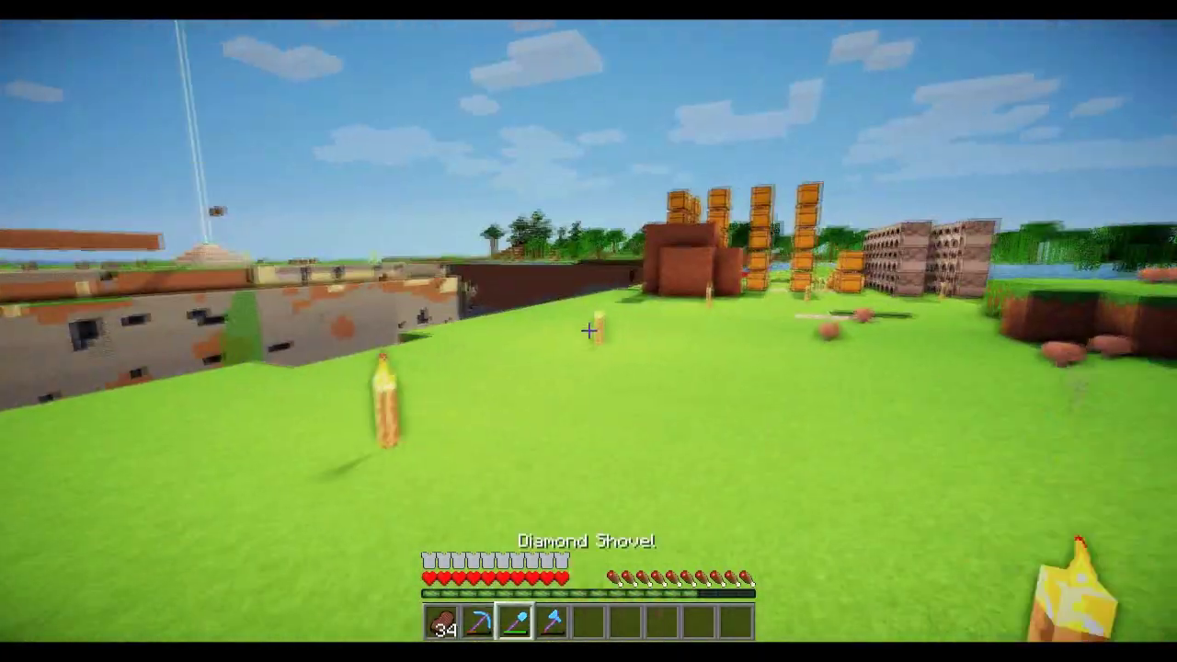
key(w)
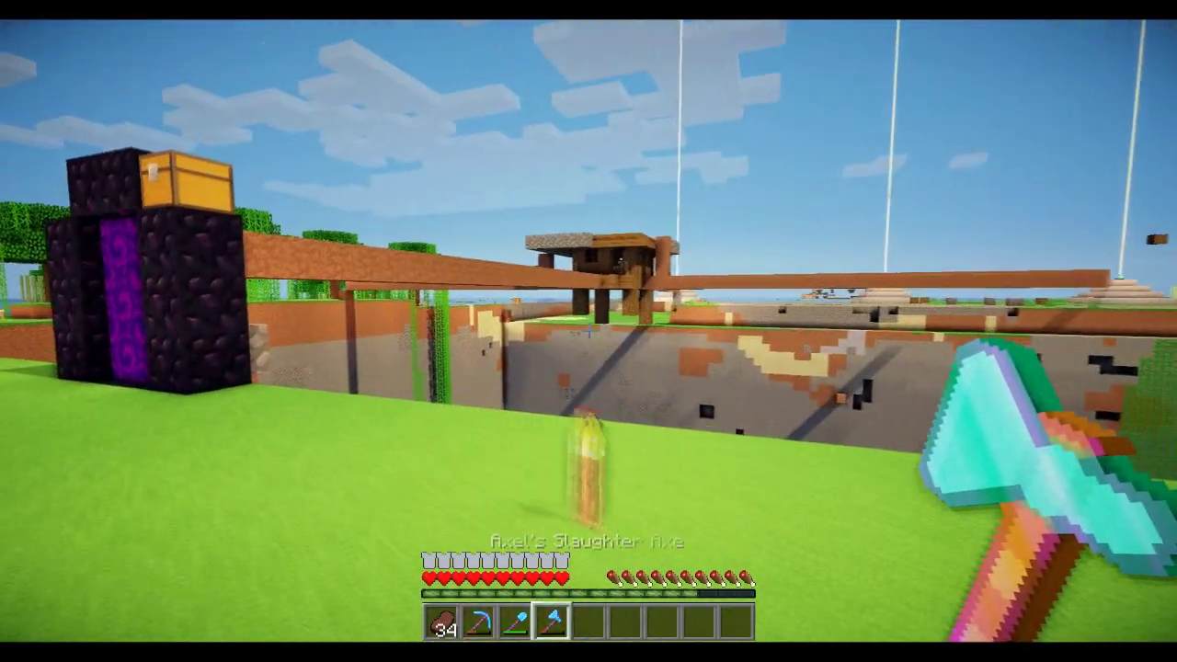
click(589, 330)
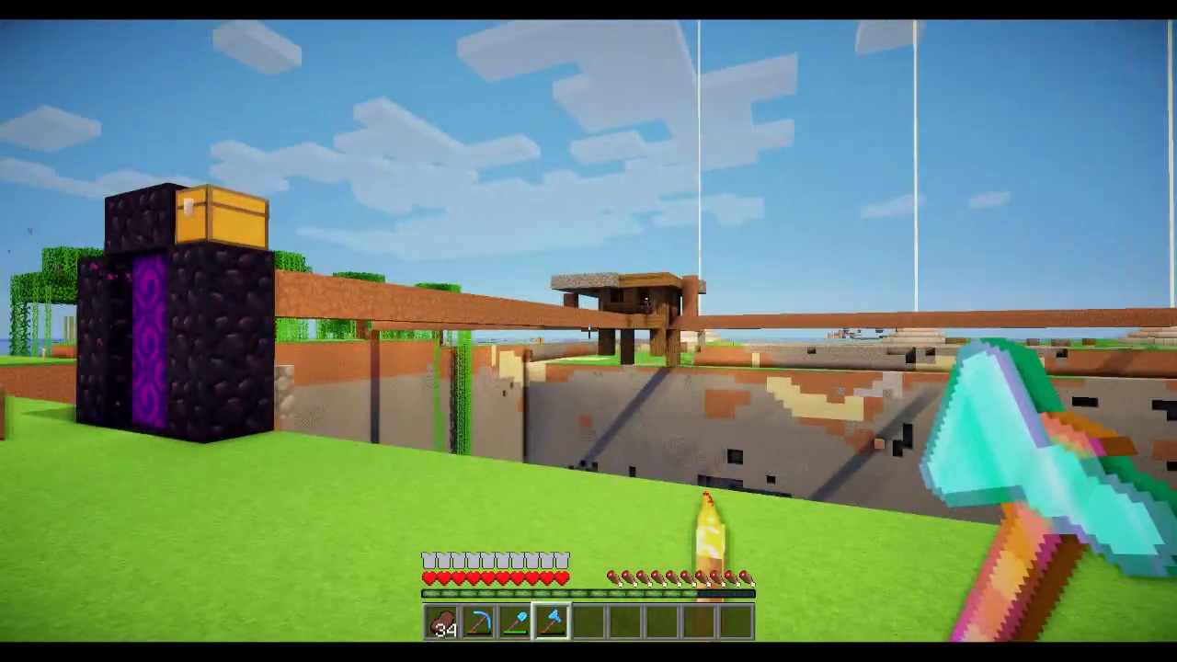
Re-equip the pickaxe and examine the clouds, beacon beams and far quarry walls from the grassy edge.
scroll(589, 331, up, 2)
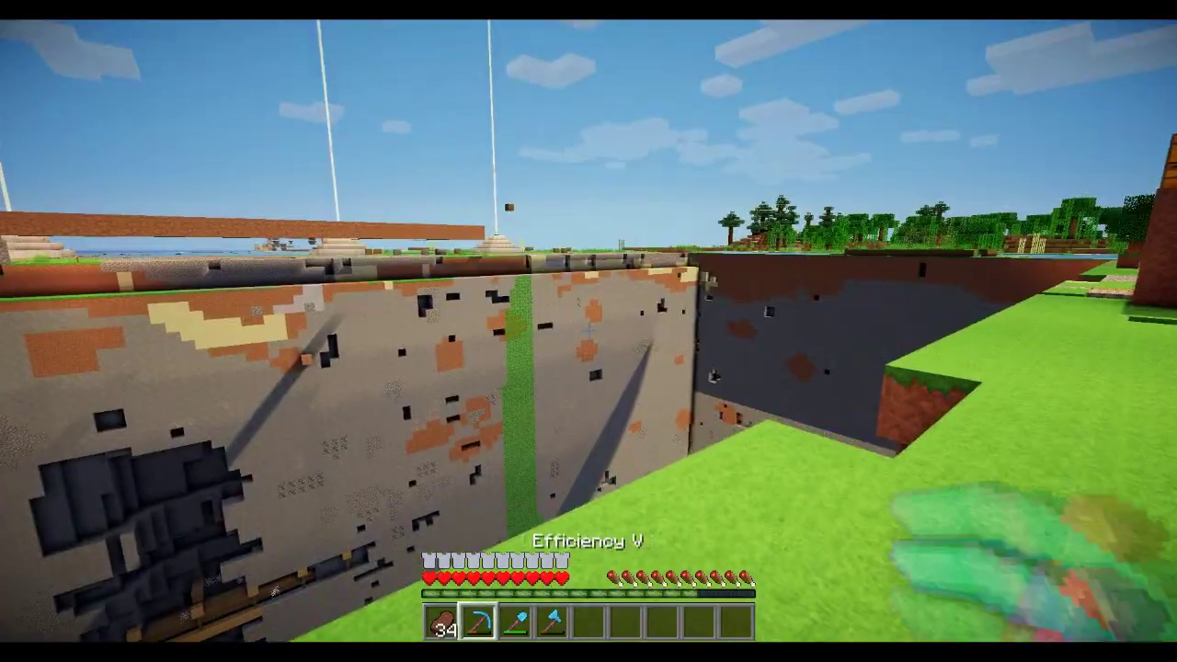
key(e)
key(e)
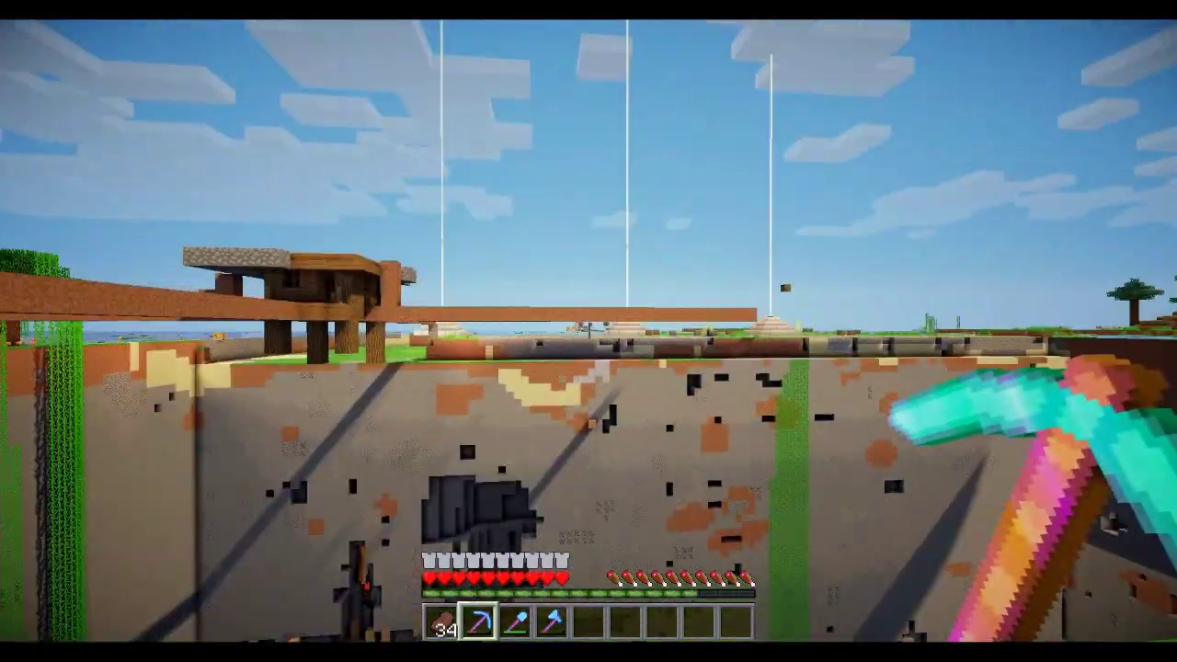
click(589, 331)
click(589, 331)
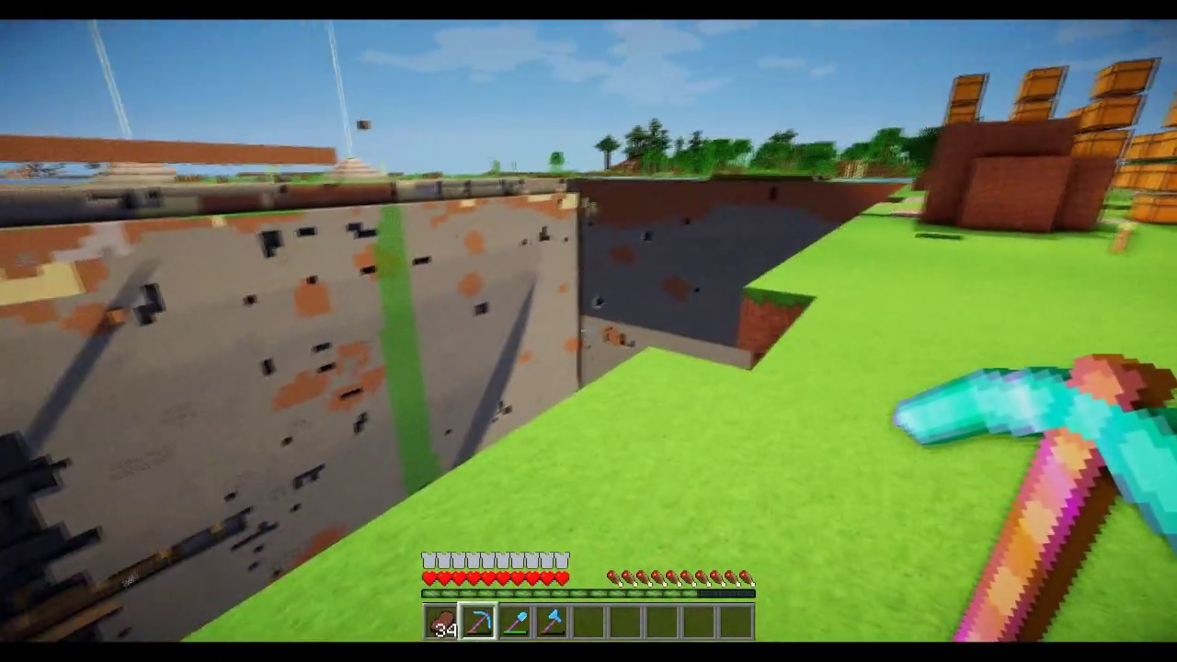
click(588, 331)
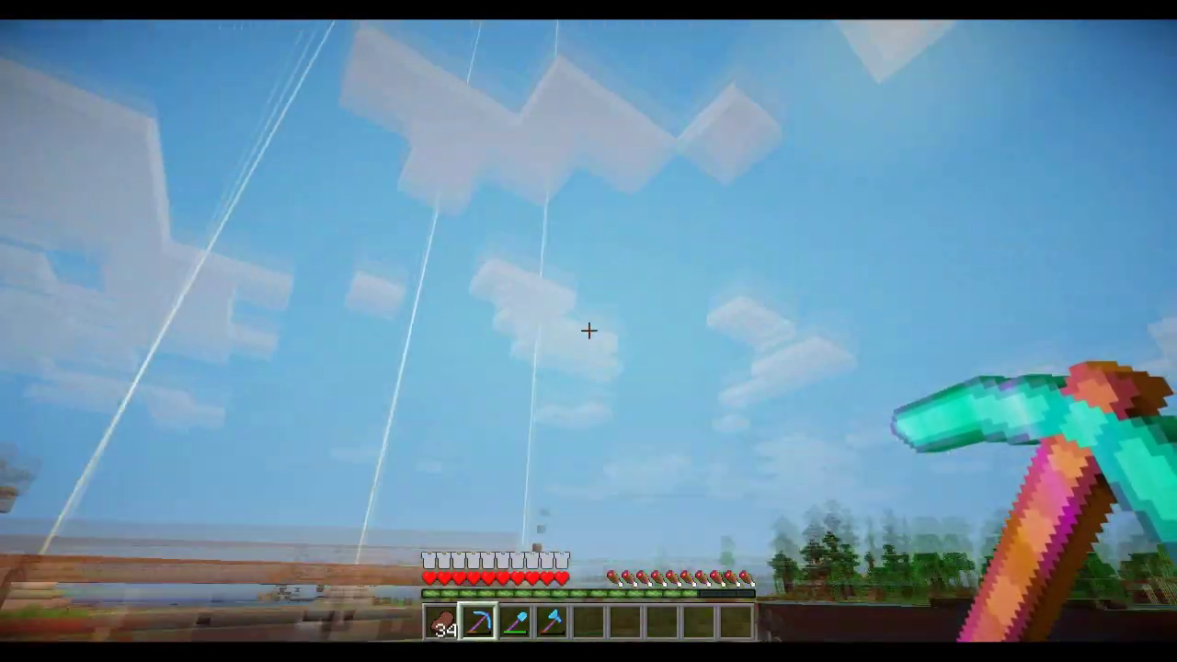
click(589, 331)
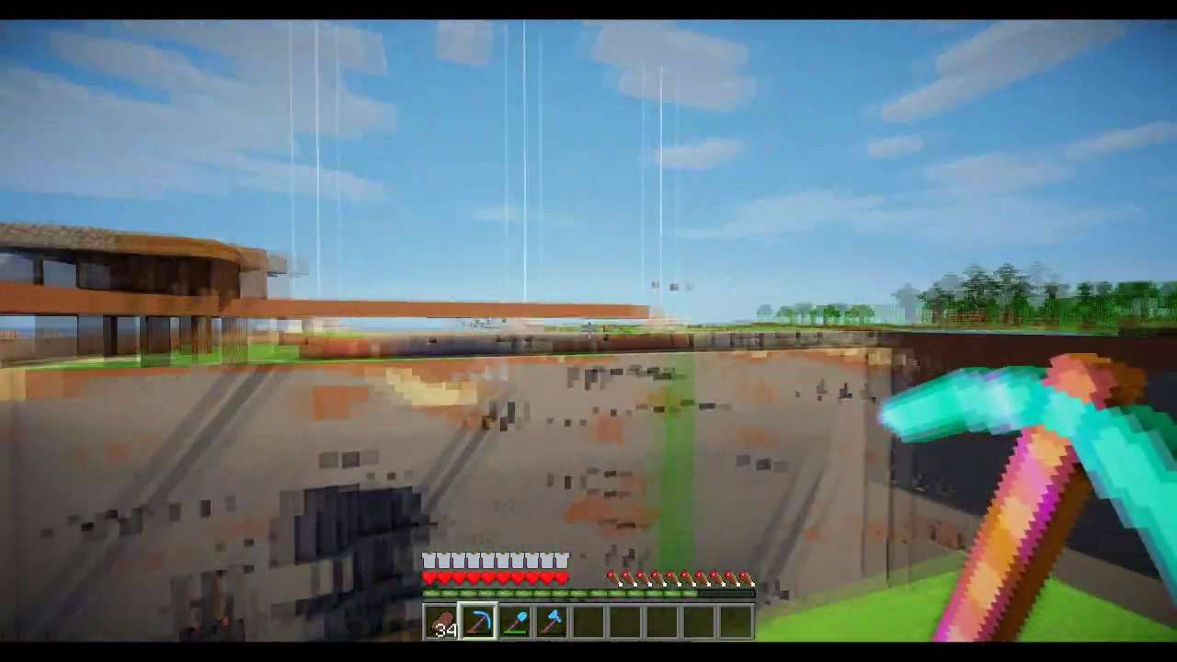
key(w)
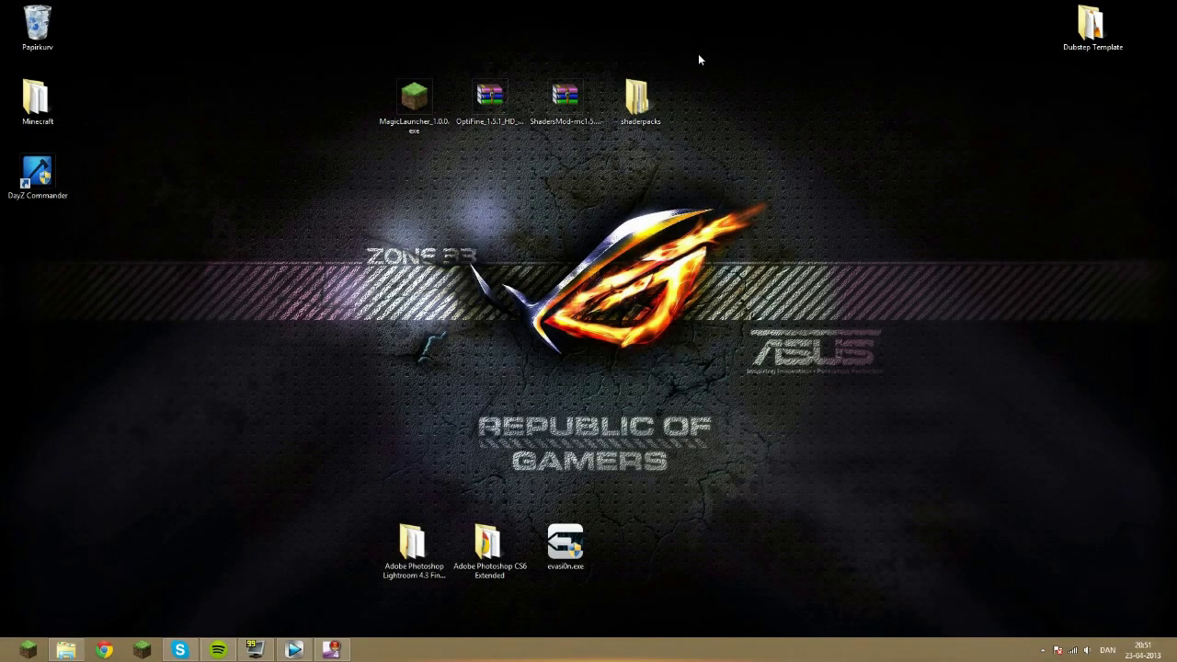
On the Windows desktop, move the four shader installation icons as a group and place the Magic Launcher icon beneath DayZ Commander.
drag(697, 153, 730, 155)
click(378, 63)
drag(647, 98, 572, 189)
click(668, 191)
drag(282, 210, 635, 110)
click(635, 110)
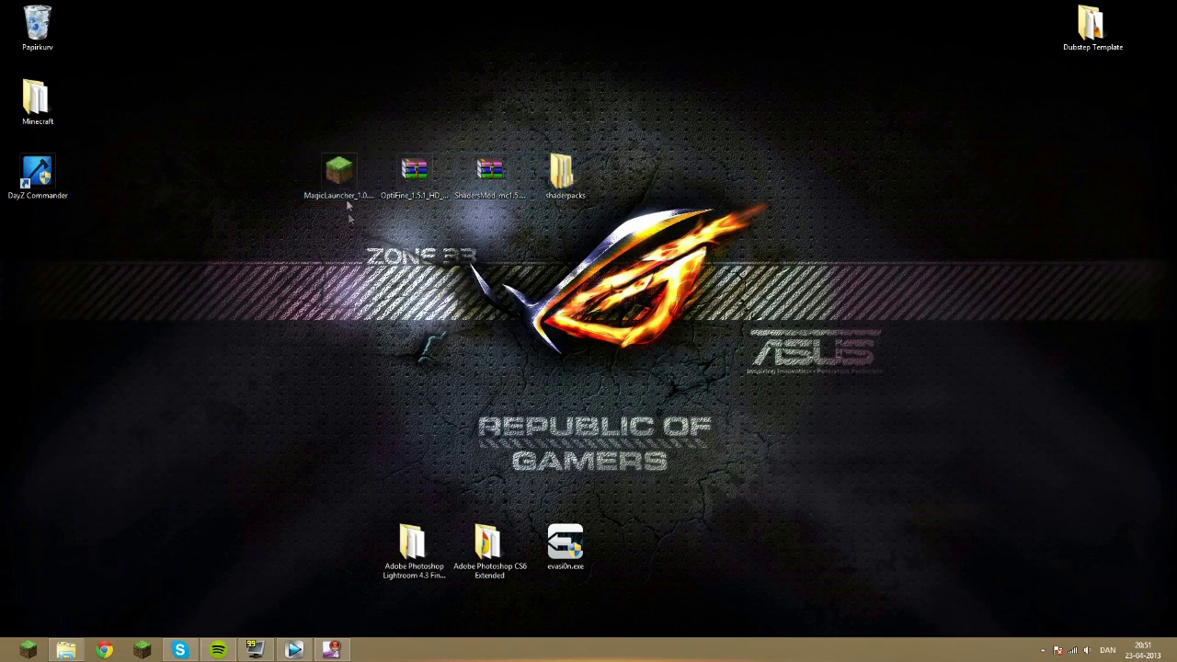
drag(349, 171, 32, 369)
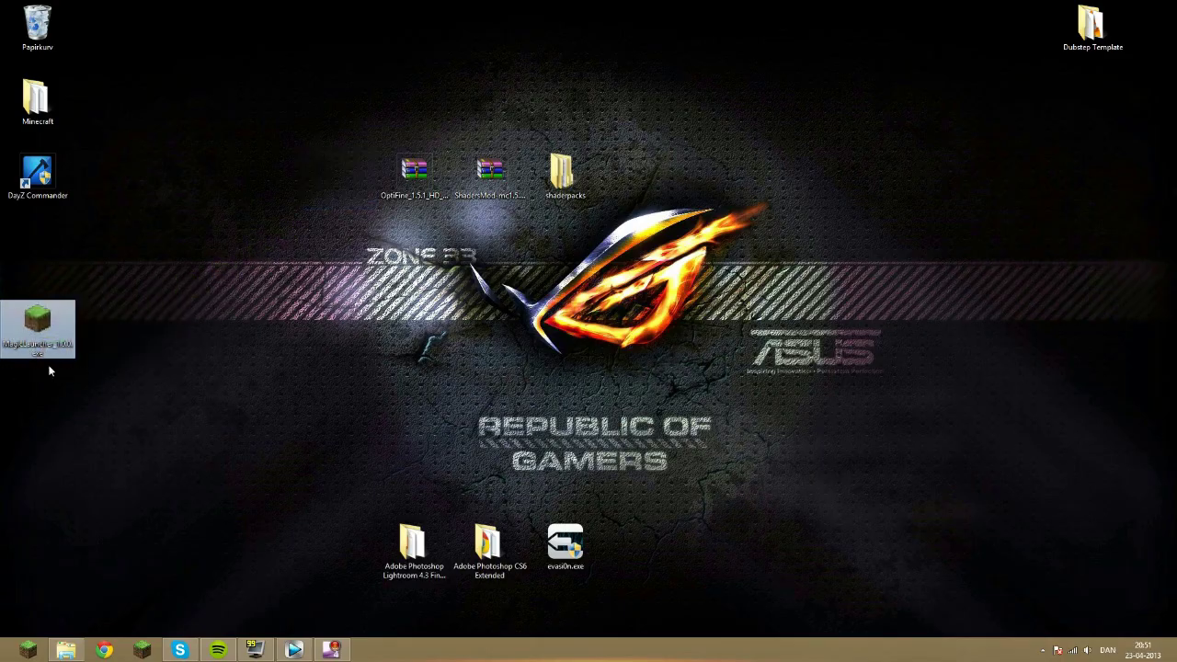
Launch Magic Launcher, delete the "Youtube Shaders" configuration from its setup and save the change.
double_click(37, 322)
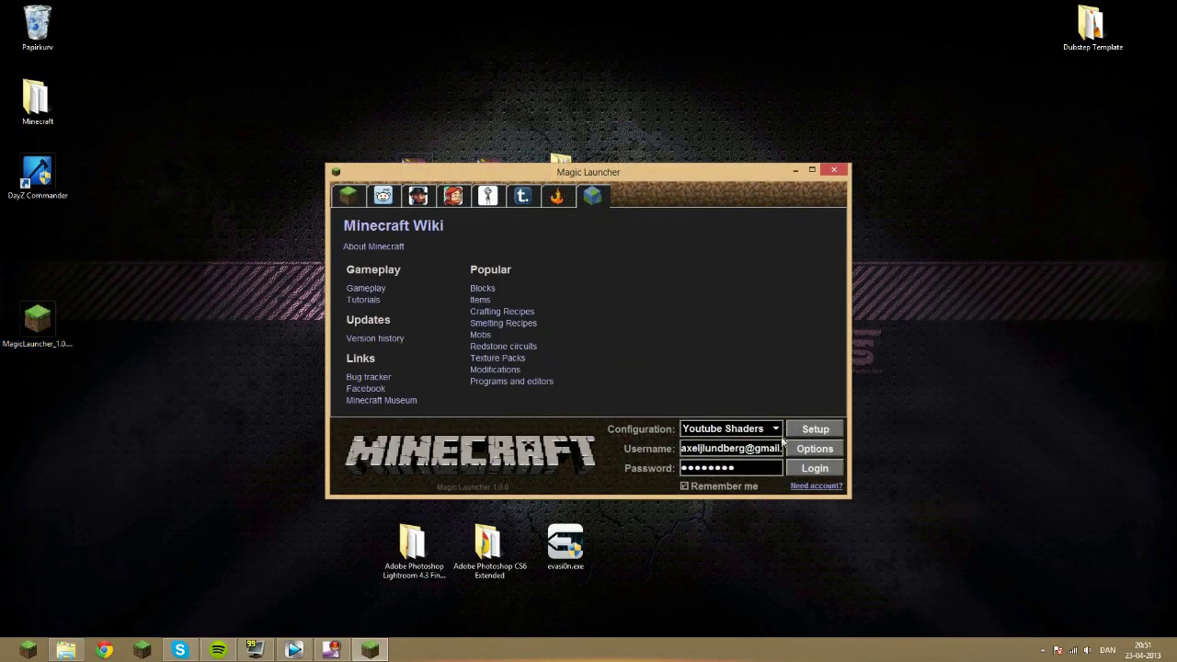
click(775, 430)
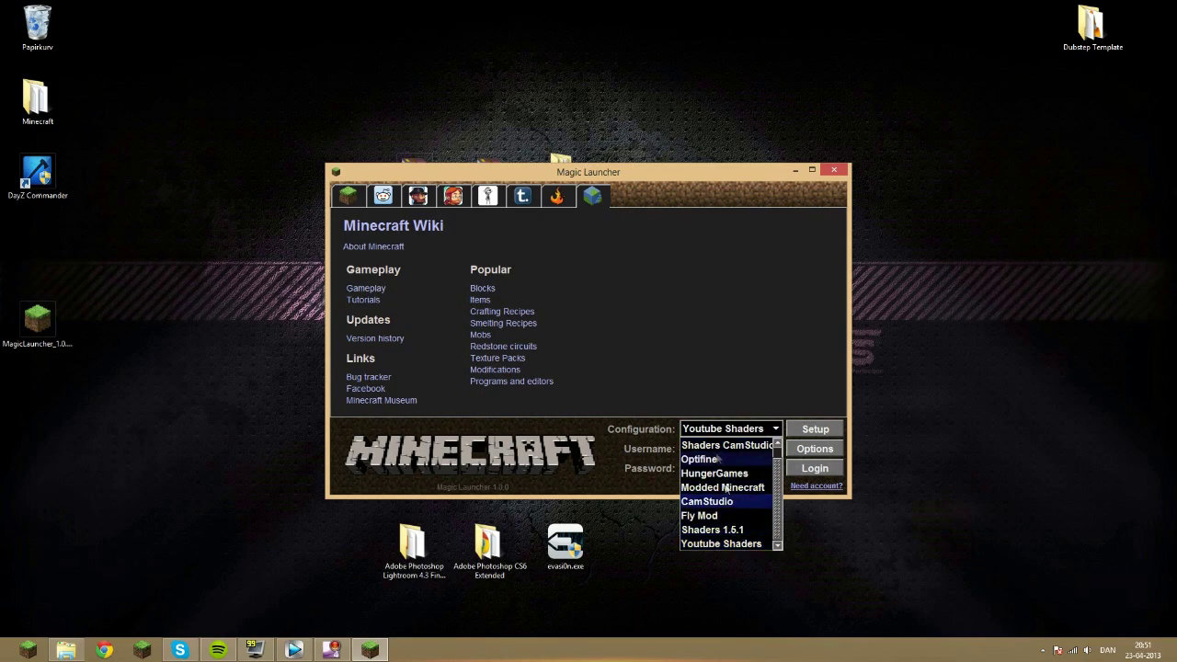
click(720, 543)
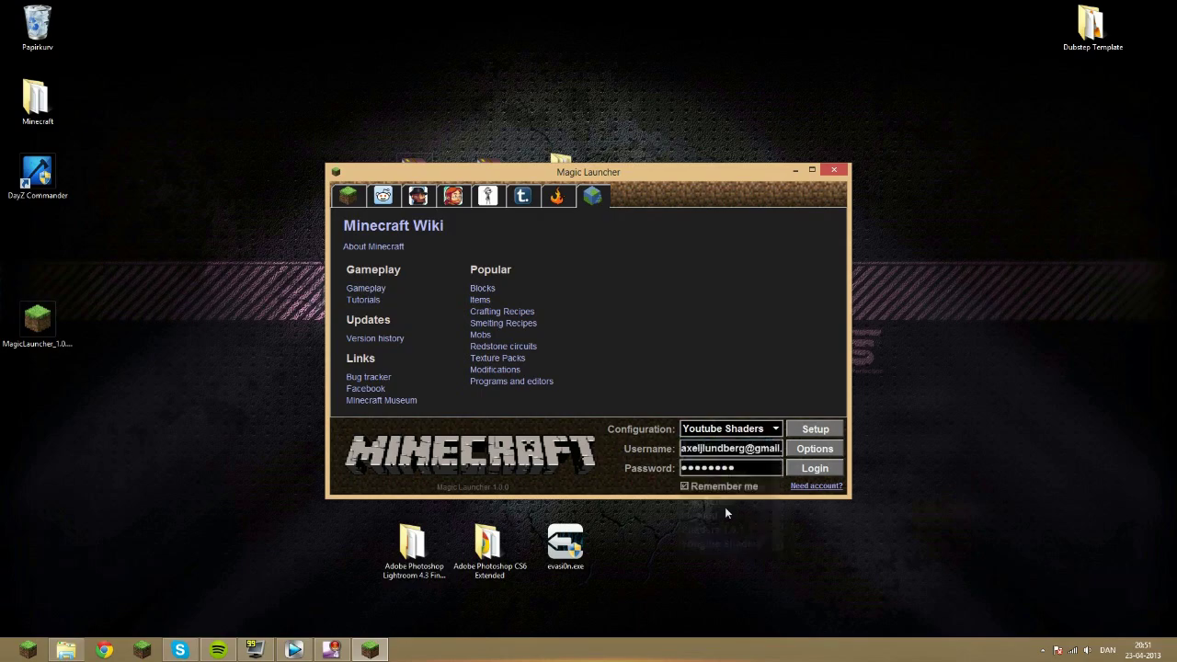
click(801, 434)
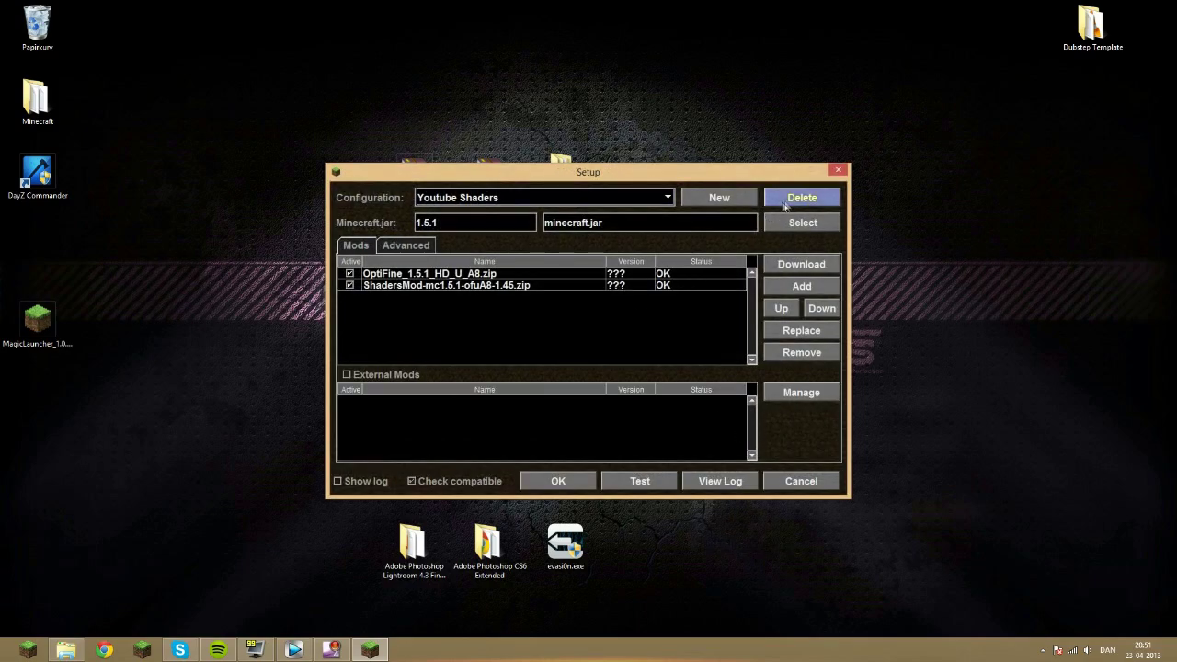
click(801, 196)
click(538, 364)
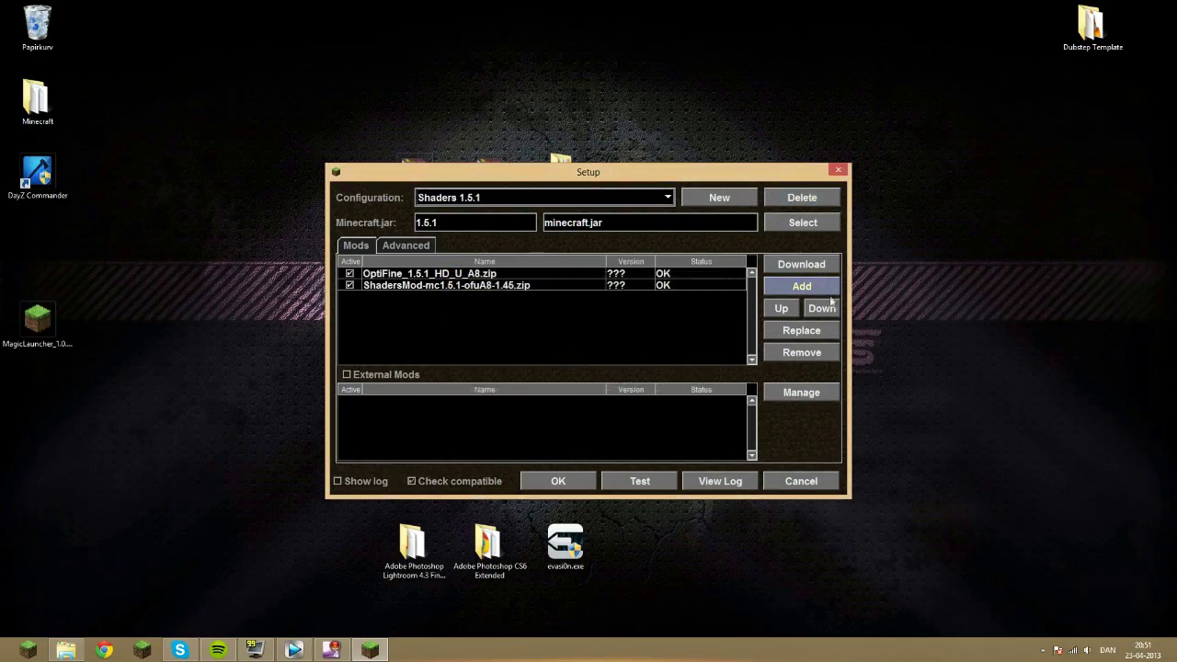
click(578, 480)
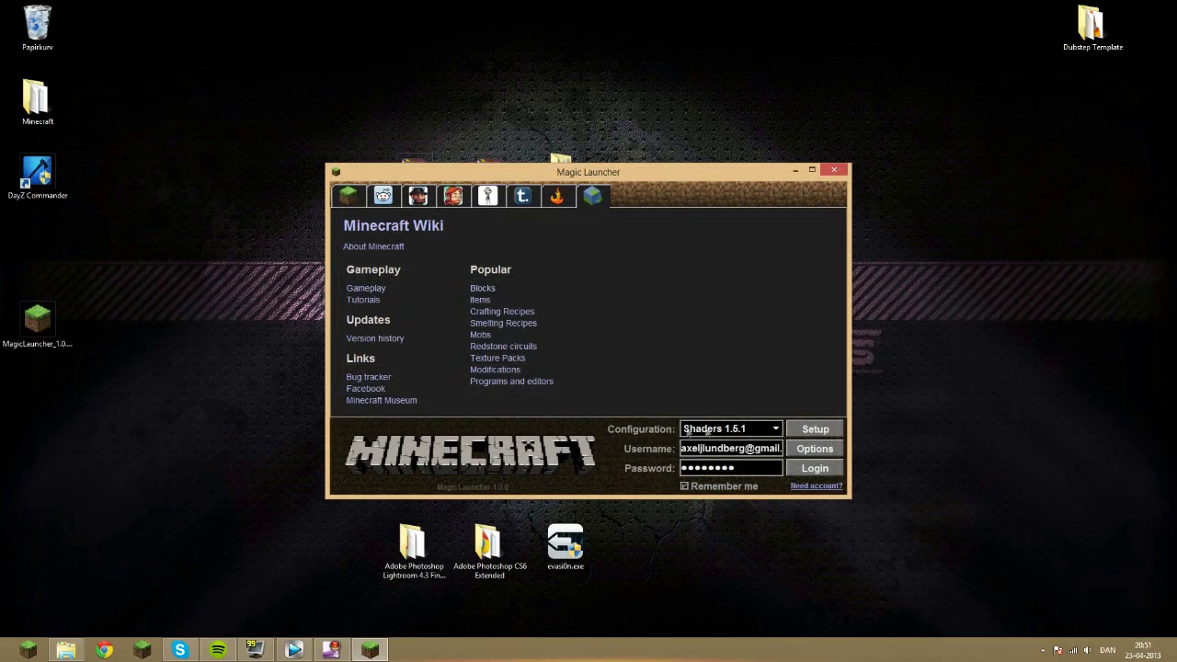
Set the launcher's active configuration to Default.
click(735, 428)
click(735, 428)
click(735, 428)
click(731, 446)
click(733, 429)
click(732, 444)
click(754, 433)
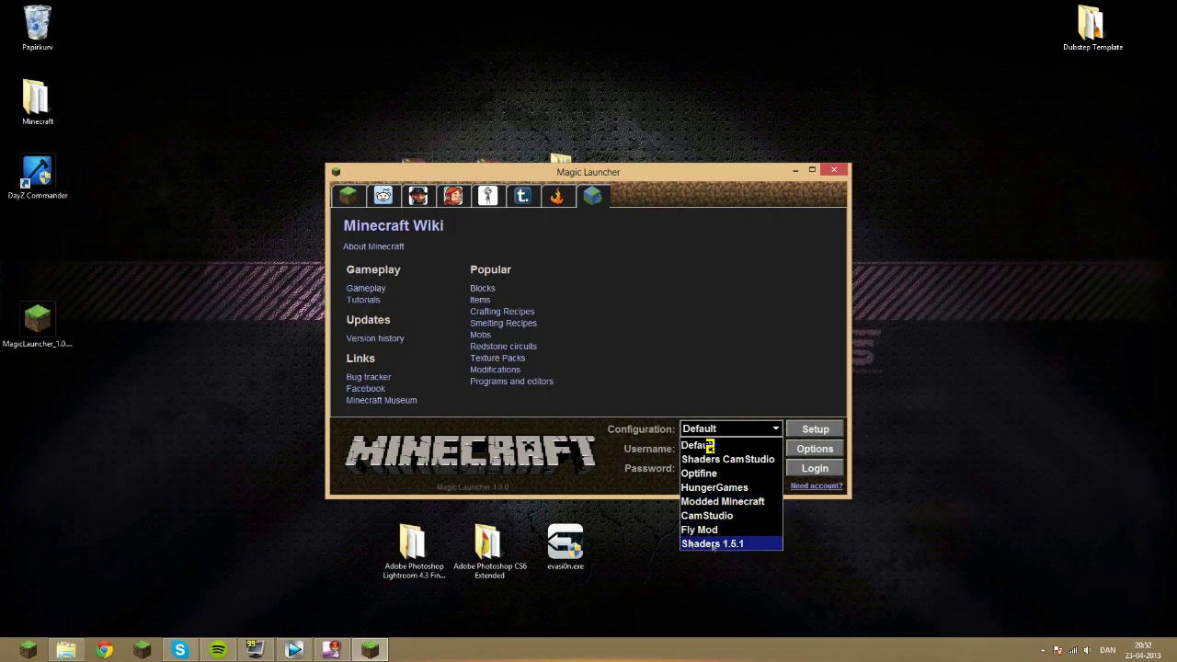
click(745, 443)
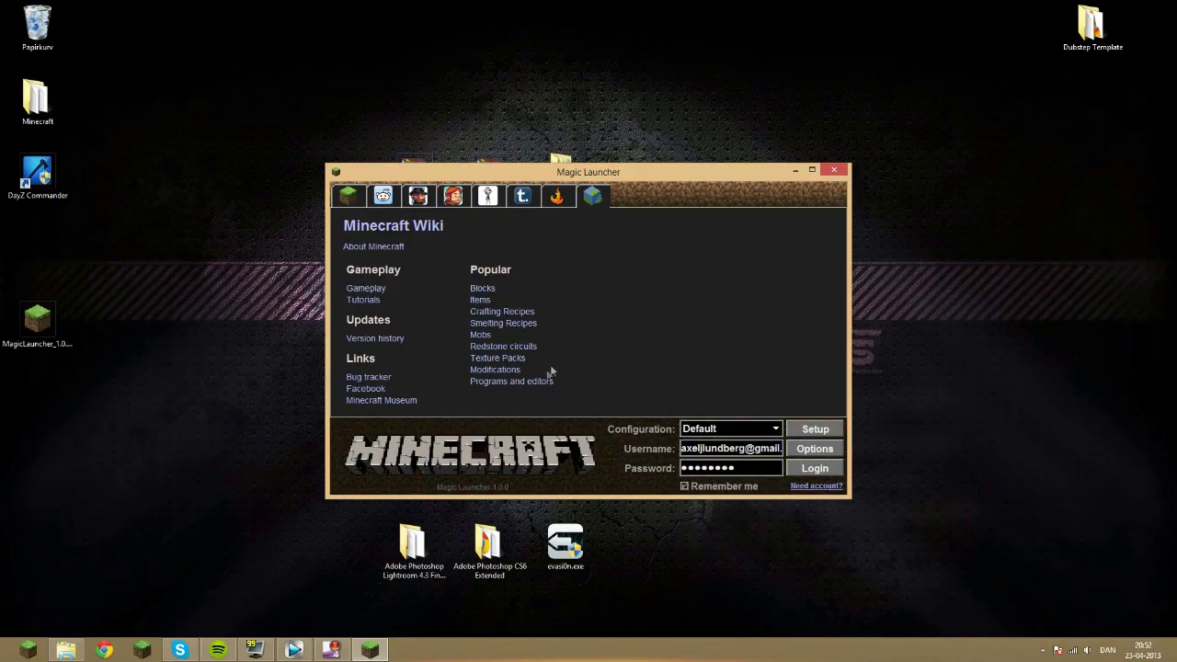
Create a new setup configuration named "Youtube Shaders", copied from Default.
click(815, 430)
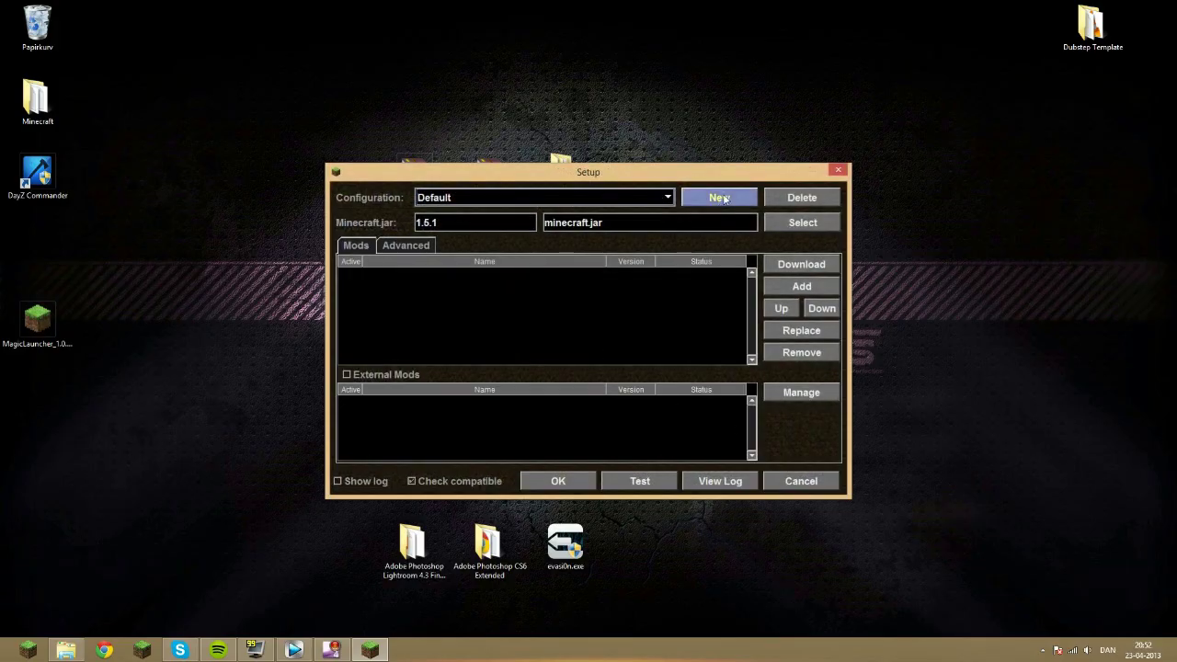
click(722, 197)
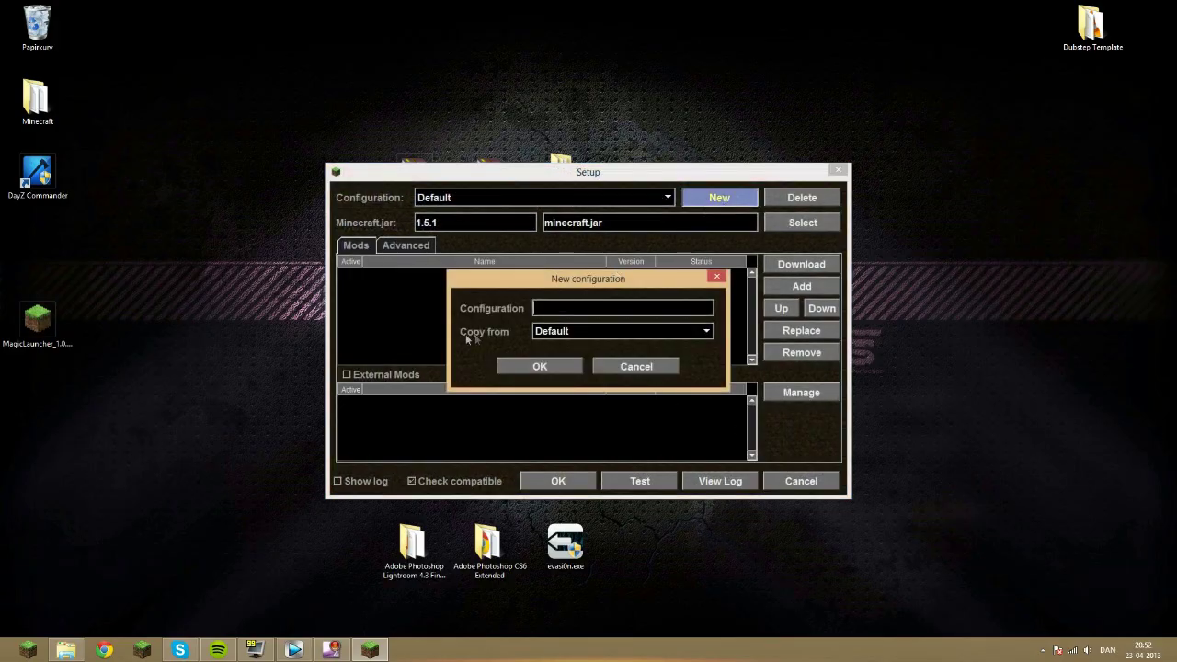
click(598, 333)
click(598, 333)
click(590, 309)
text(ders)
click(542, 367)
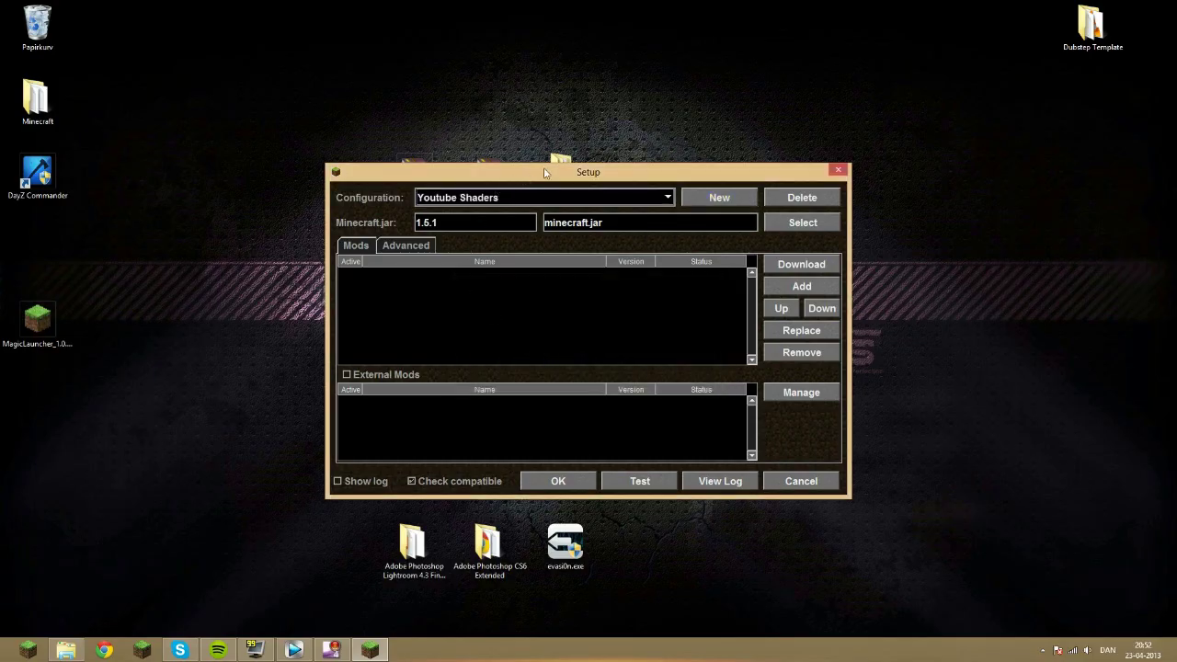
Move the Setup window clear of the desktop archives and shift the OptiFine and ShadersMod zip files up above the shaderpacks folder.
drag(544, 172, 544, 139)
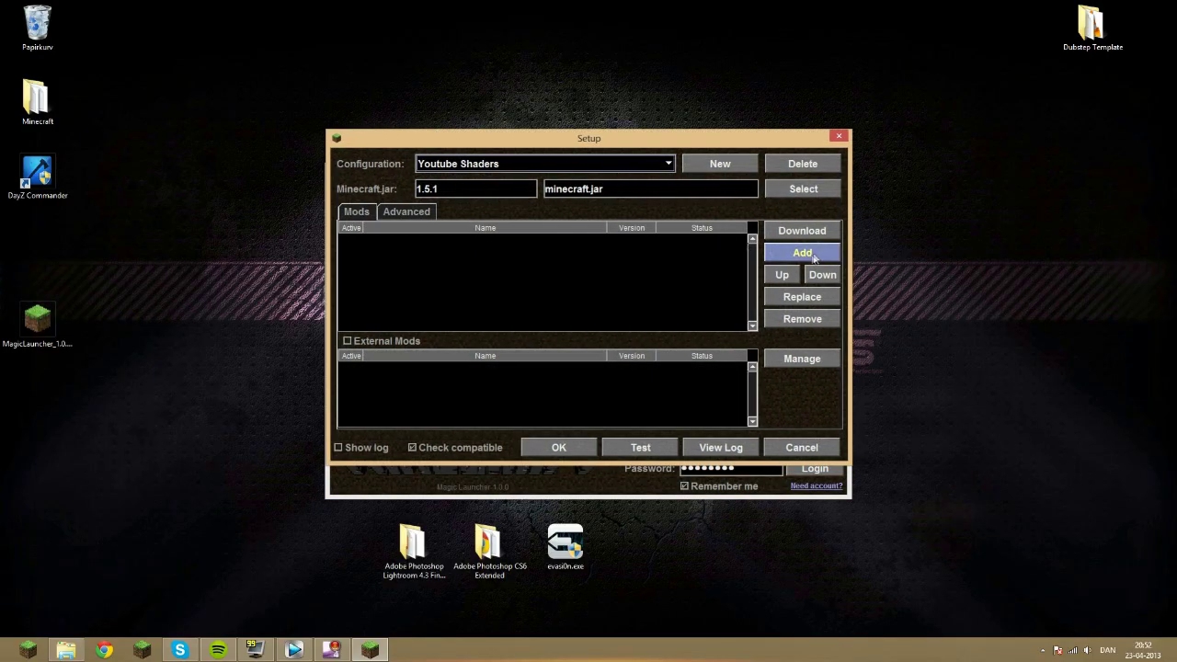
drag(704, 143, 722, 290)
drag(712, 166, 659, 265)
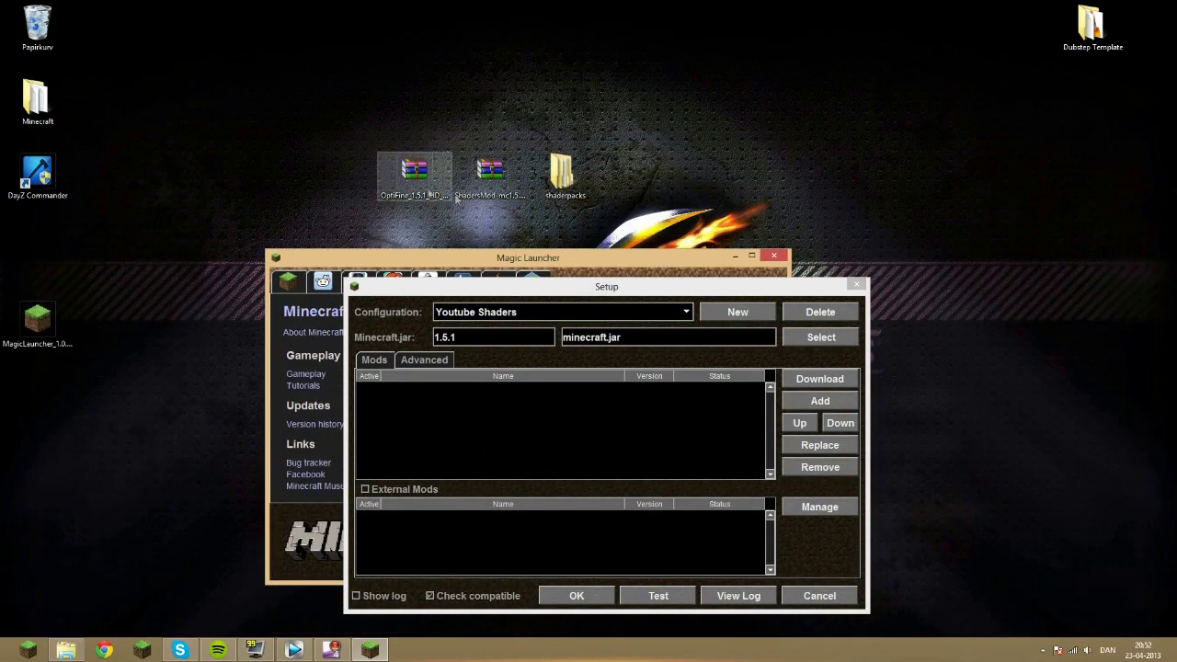
drag(381, 218, 493, 101)
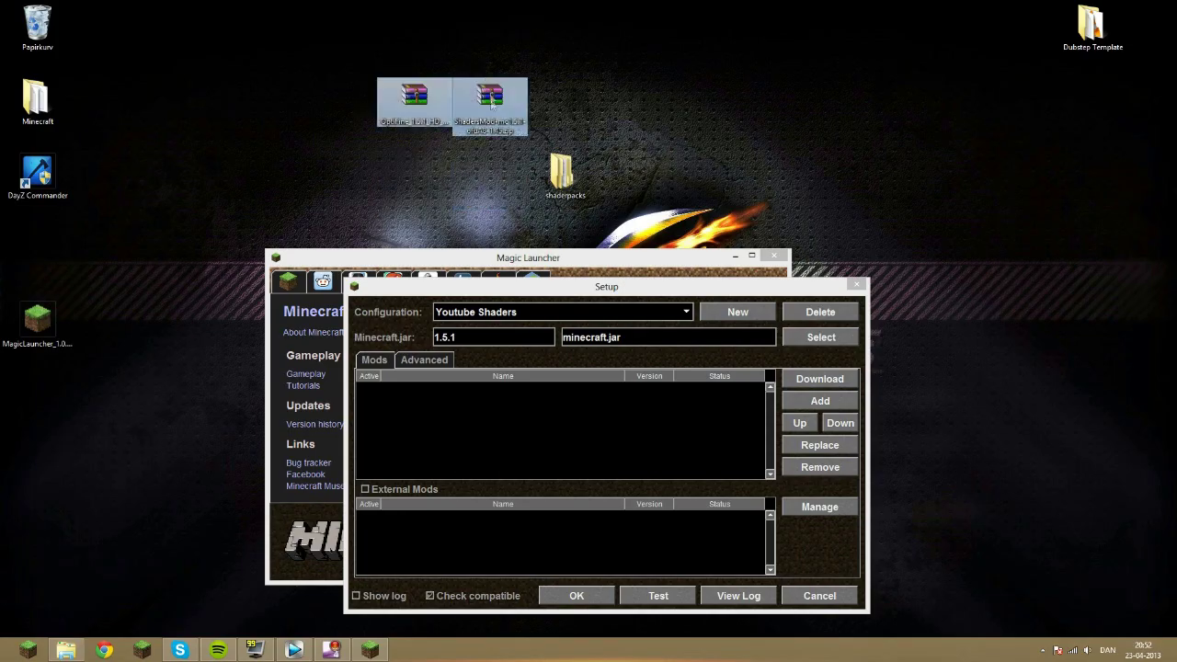
click(493, 102)
drag(569, 112, 397, 103)
Look in the desktop's Minecraft folder for its Mods folder.
double_click(66, 109)
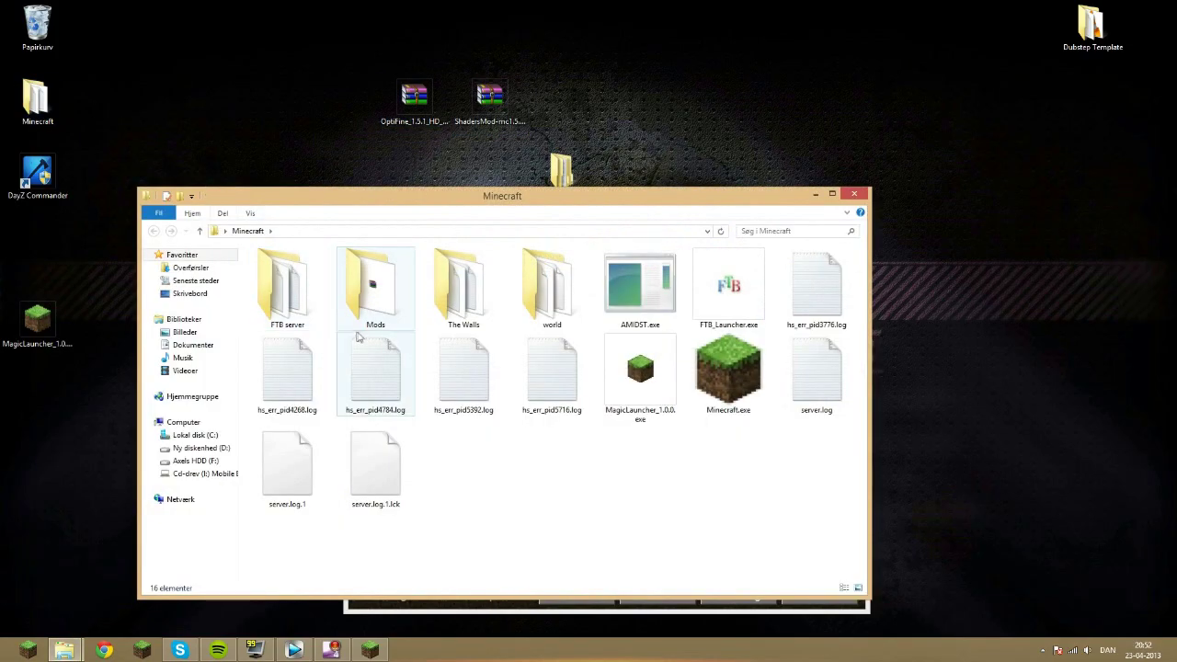
click(366, 290)
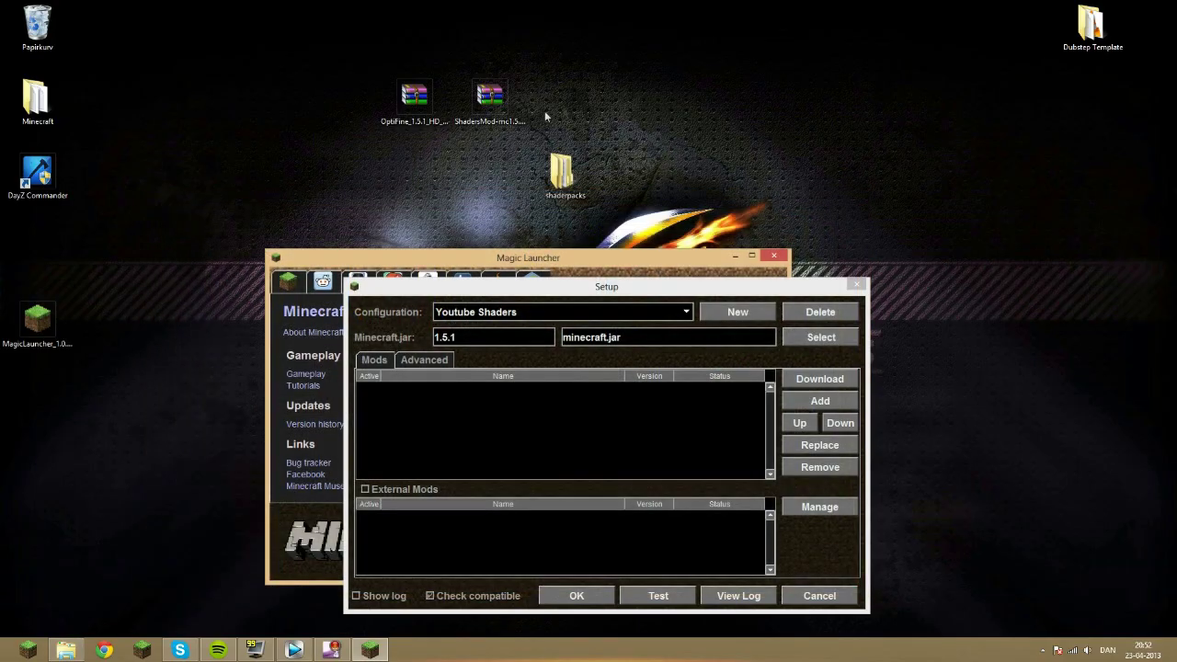
Move the OptiFine and ShadersMod zip files together beneath the Dubstep Template folder and reposition the Setup window.
drag(602, 103, 368, 93)
drag(502, 96, 1066, 99)
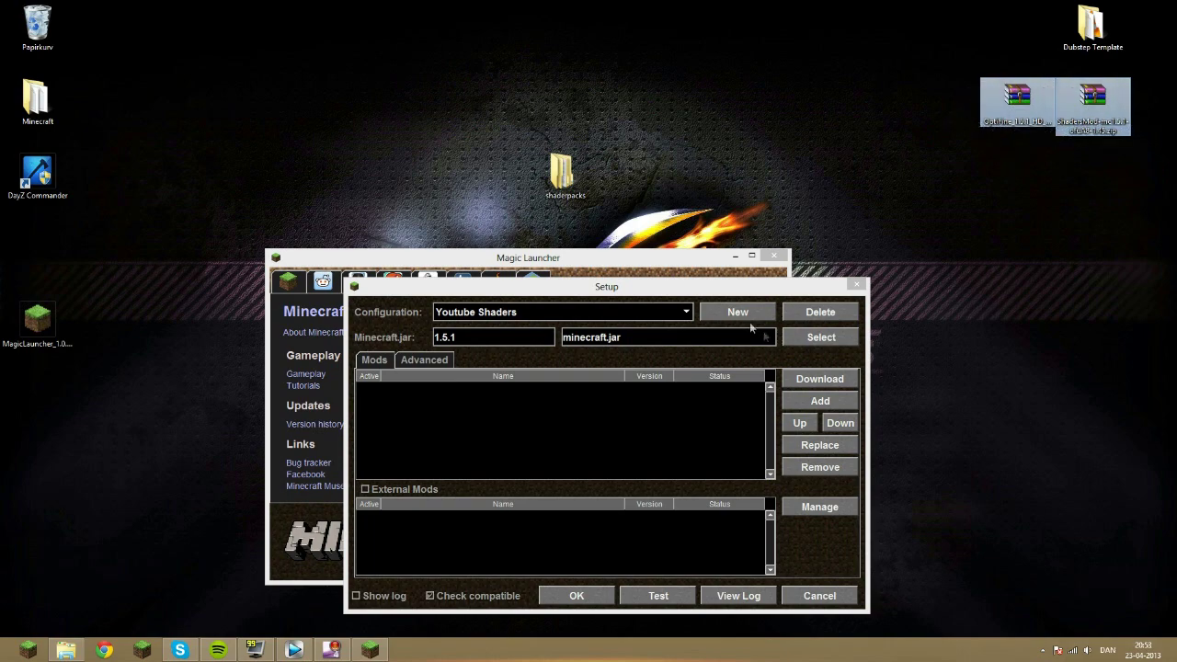
drag(750, 289, 626, 214)
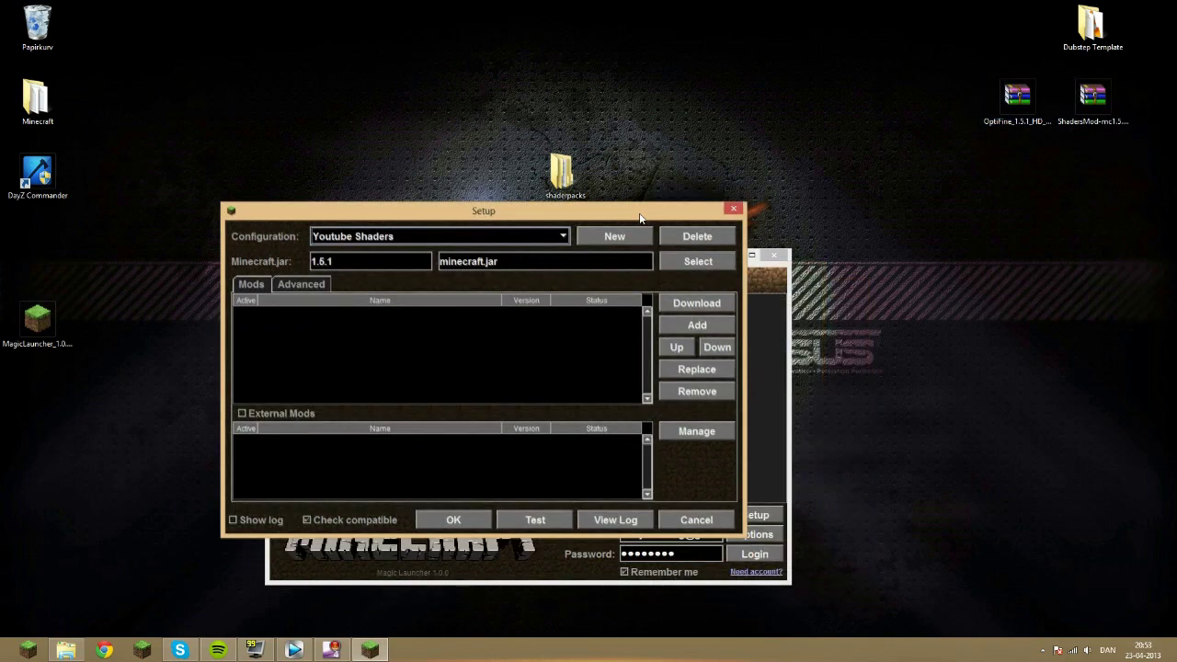
Add OptiFine_1.5.1_HD_U_A8.zip and ShadersMod-mc1.5.1-ofuA8-1.45.zip from the Desktop to the configuration's mod list, with OptiFine first.
click(698, 326)
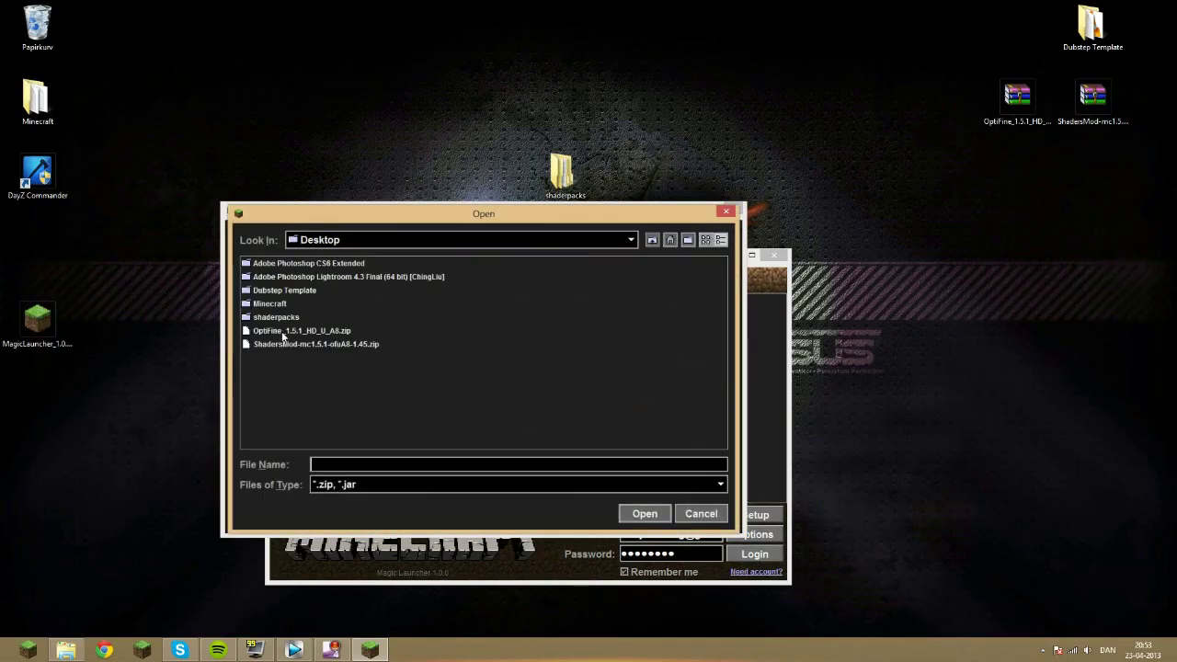
click(630, 240)
click(630, 240)
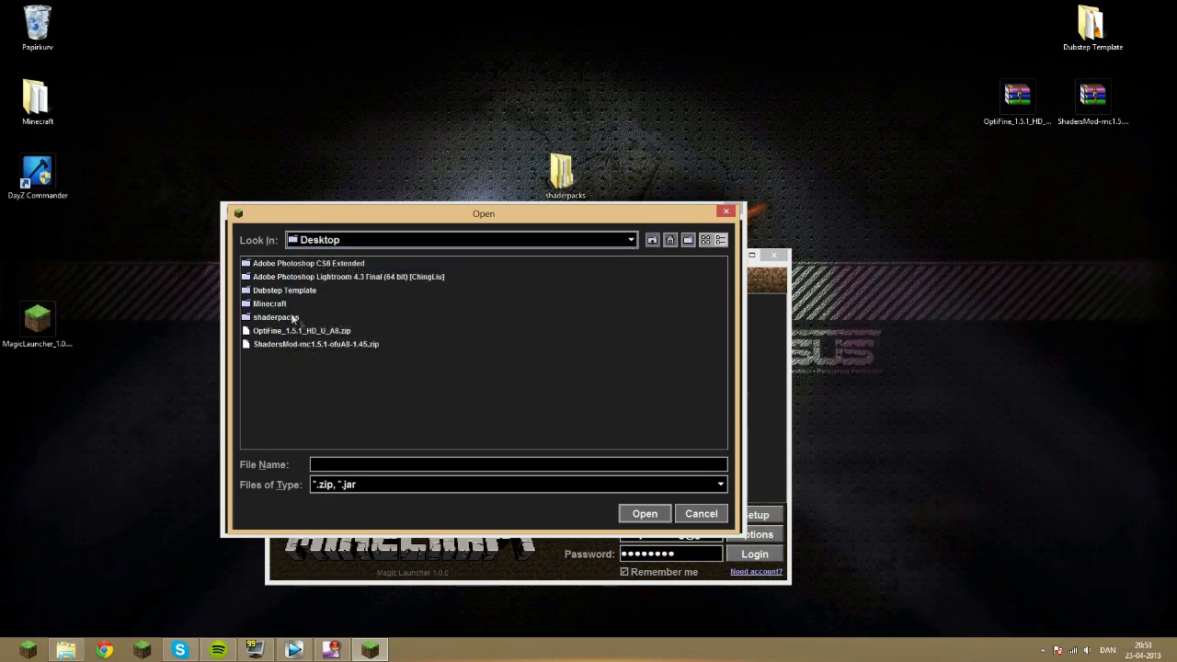
double_click(285, 333)
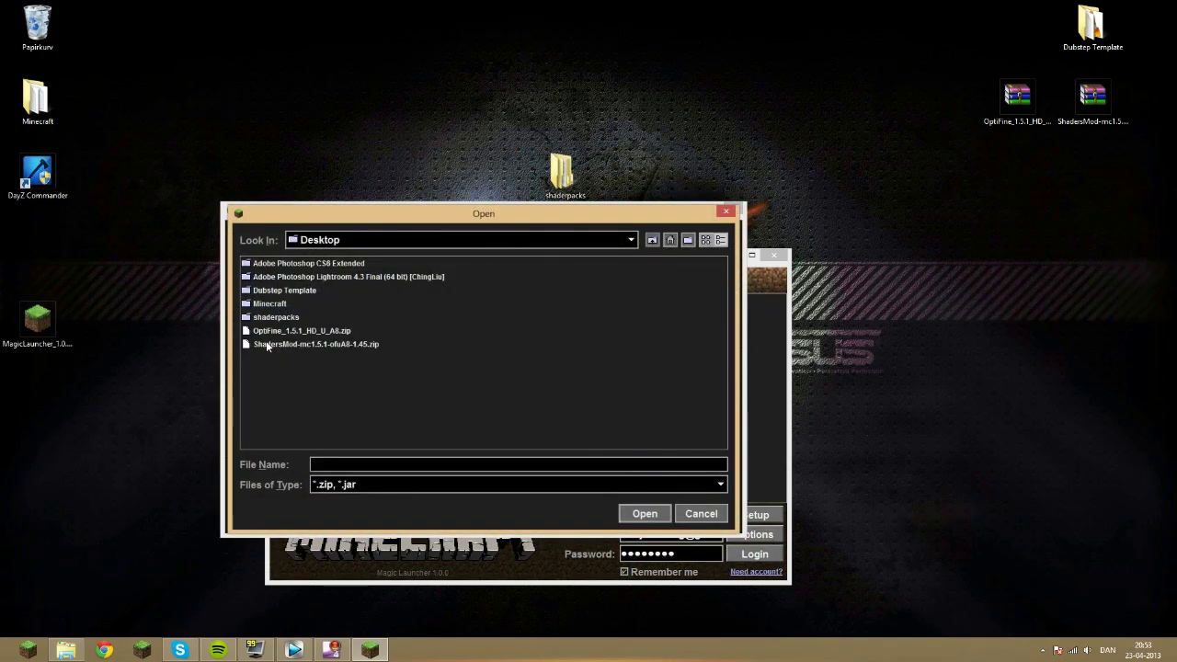
double_click(278, 342)
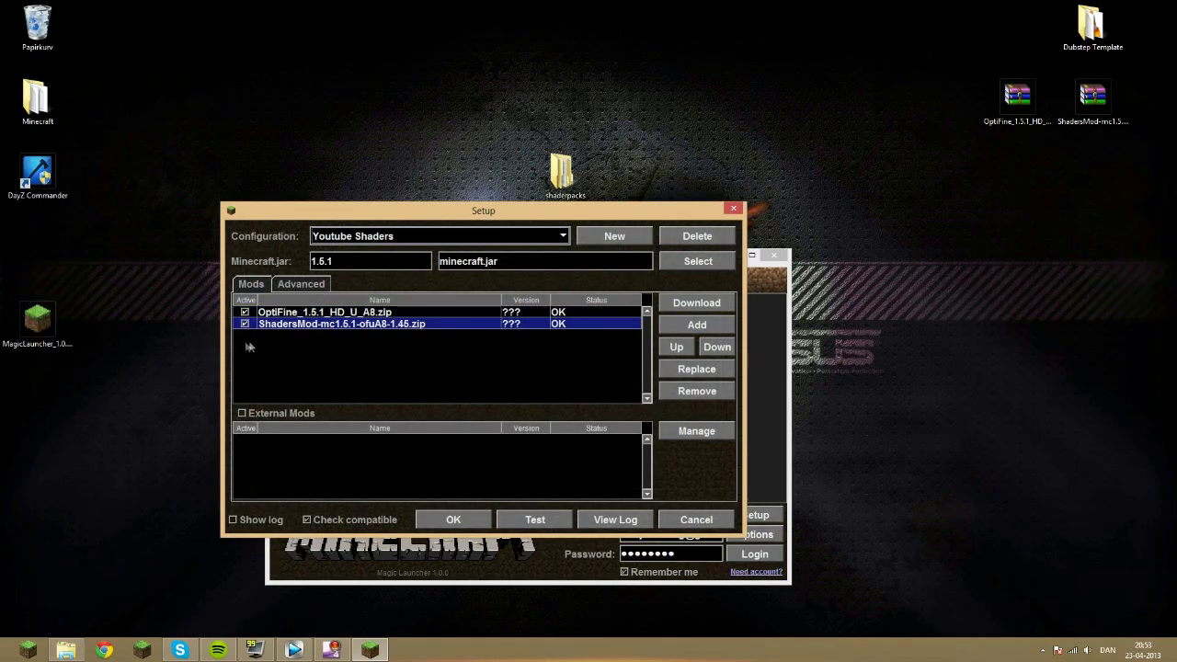
Try the mod order with OptiFine below ShadersMod and check the status of both entries.
click(360, 314)
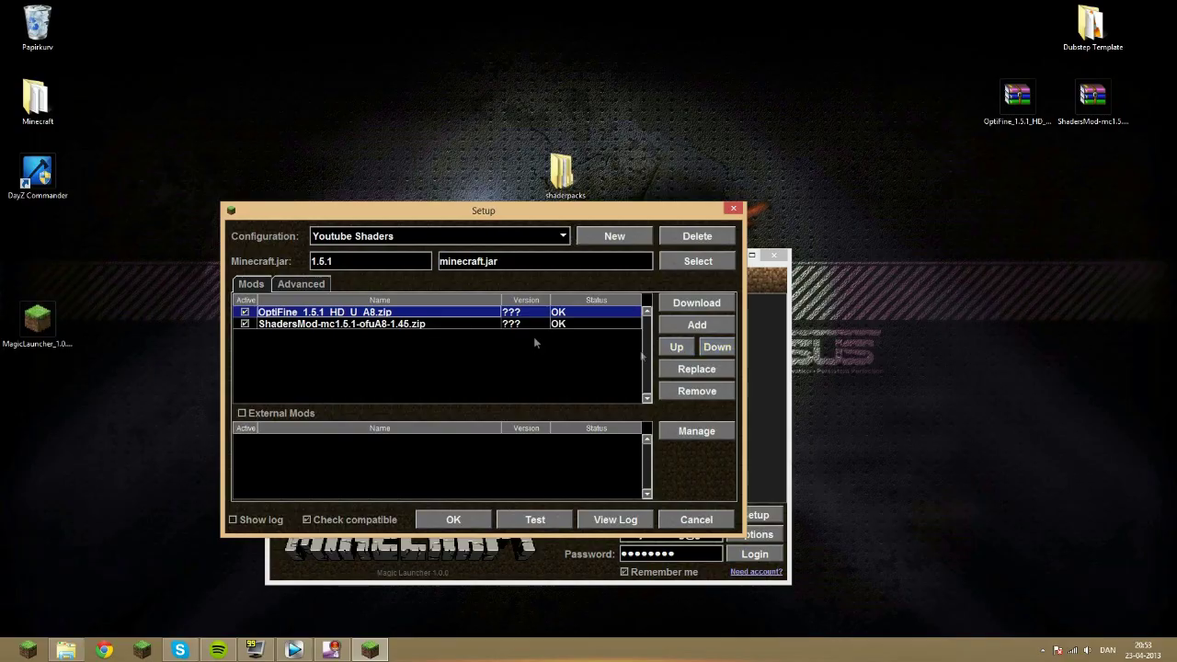
click(716, 347)
click(317, 313)
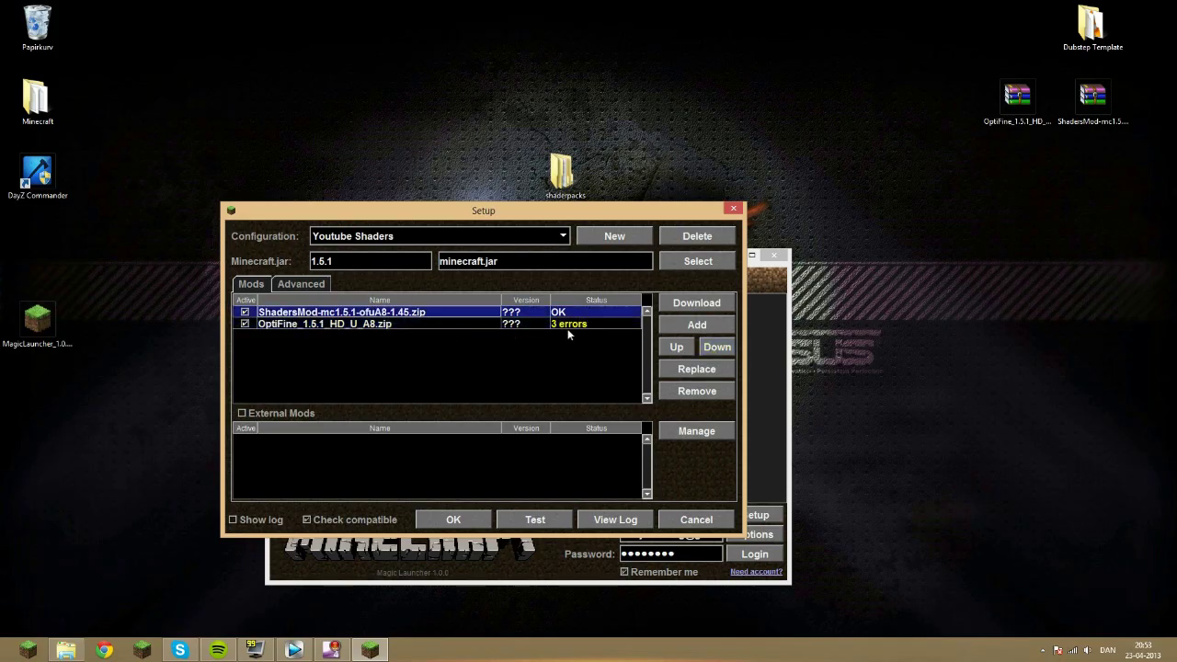
click(563, 324)
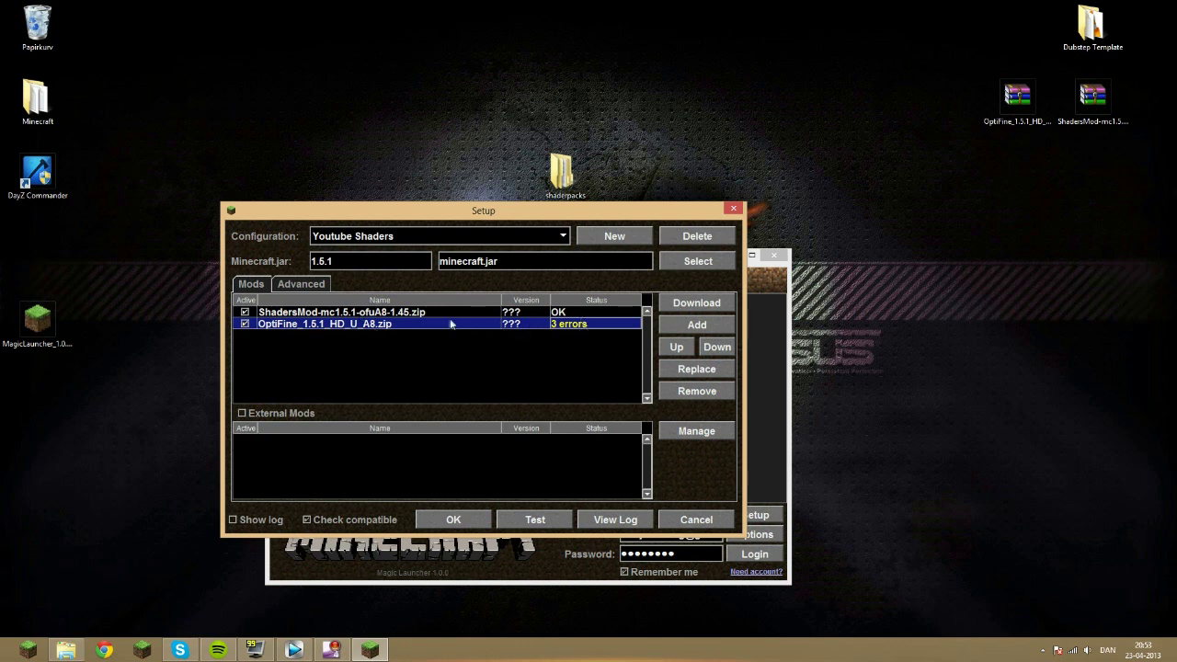
click(375, 314)
click(381, 324)
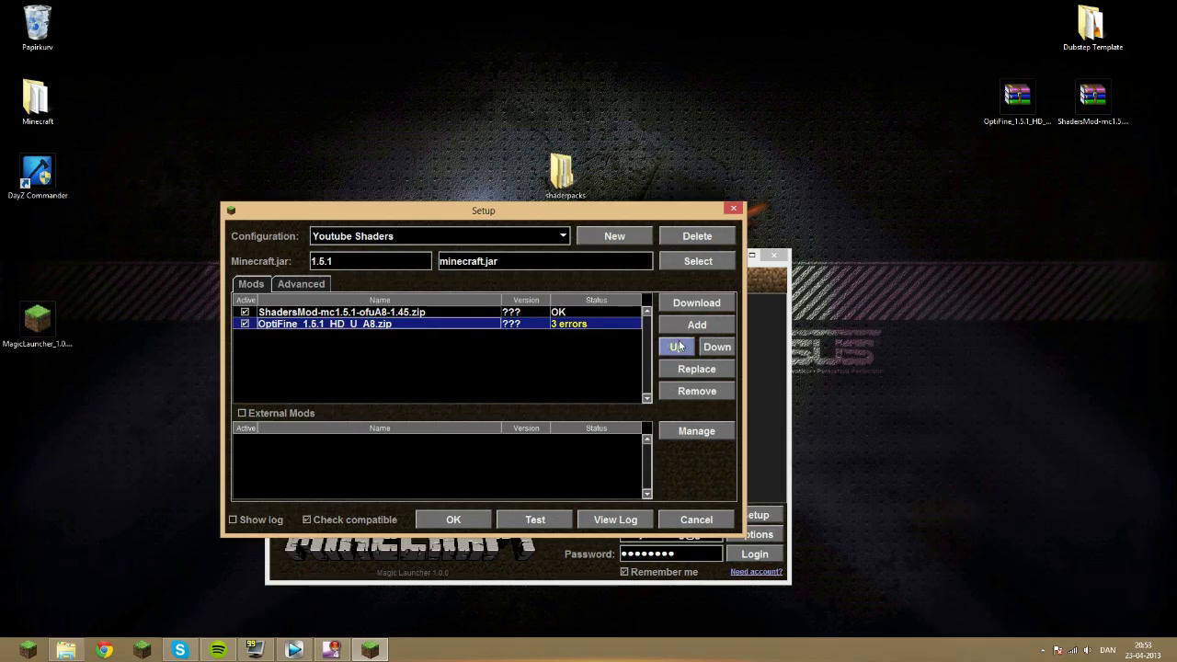
Restore the mod order by moving OptiFine back above ShadersMod.
click(679, 348)
click(713, 348)
click(676, 348)
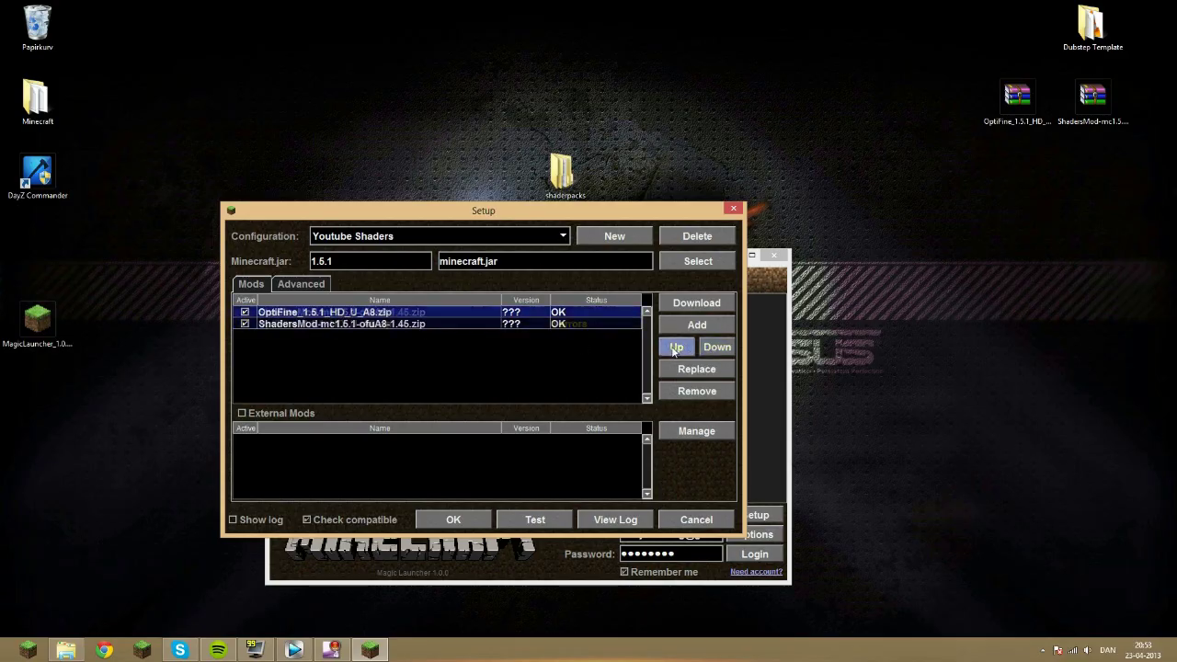
Review both mod entries, save the "Youtube Shaders" setup and log in to launch Minecraft with it.
click(423, 323)
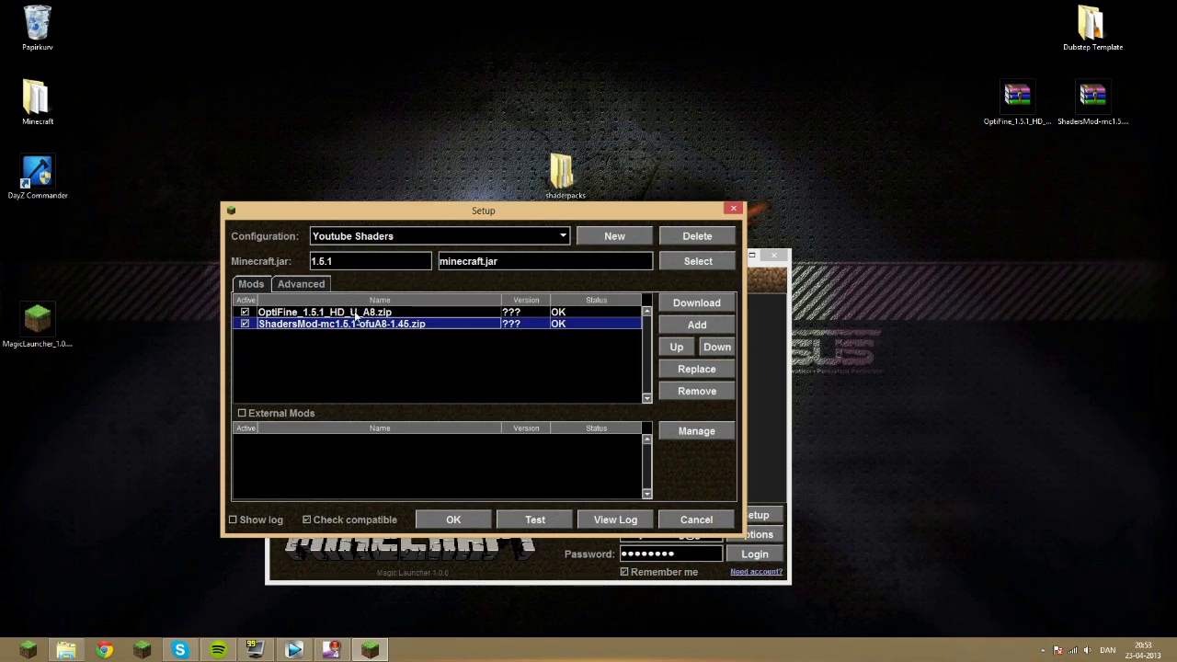
click(274, 313)
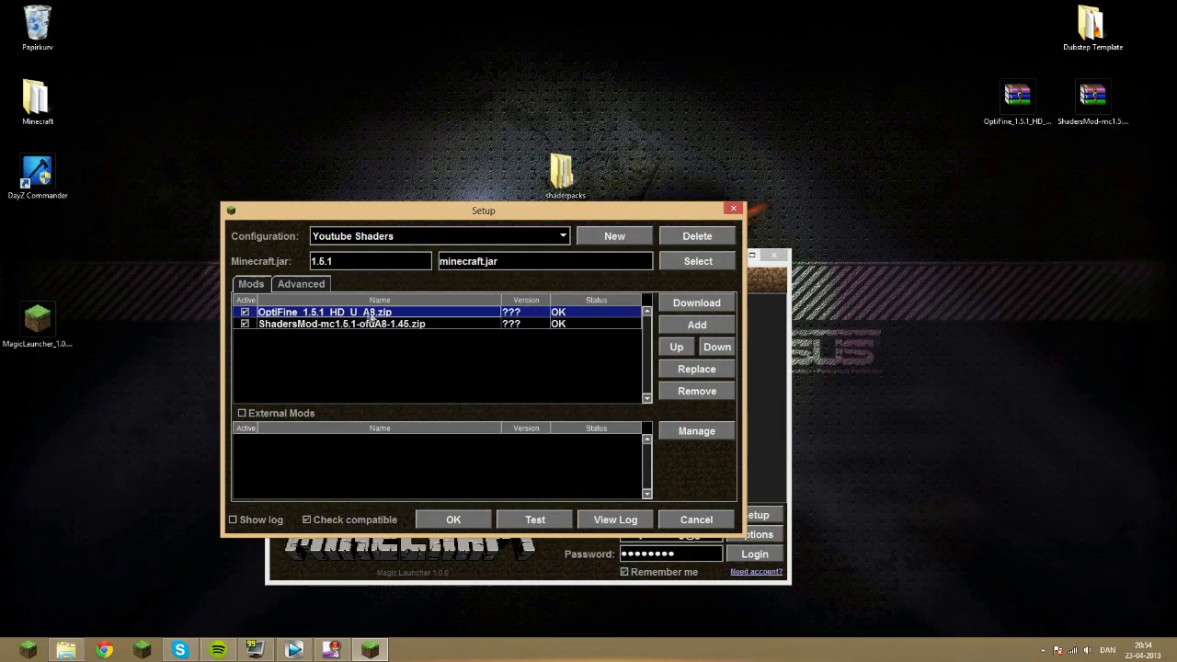
click(430, 323)
click(443, 314)
click(457, 520)
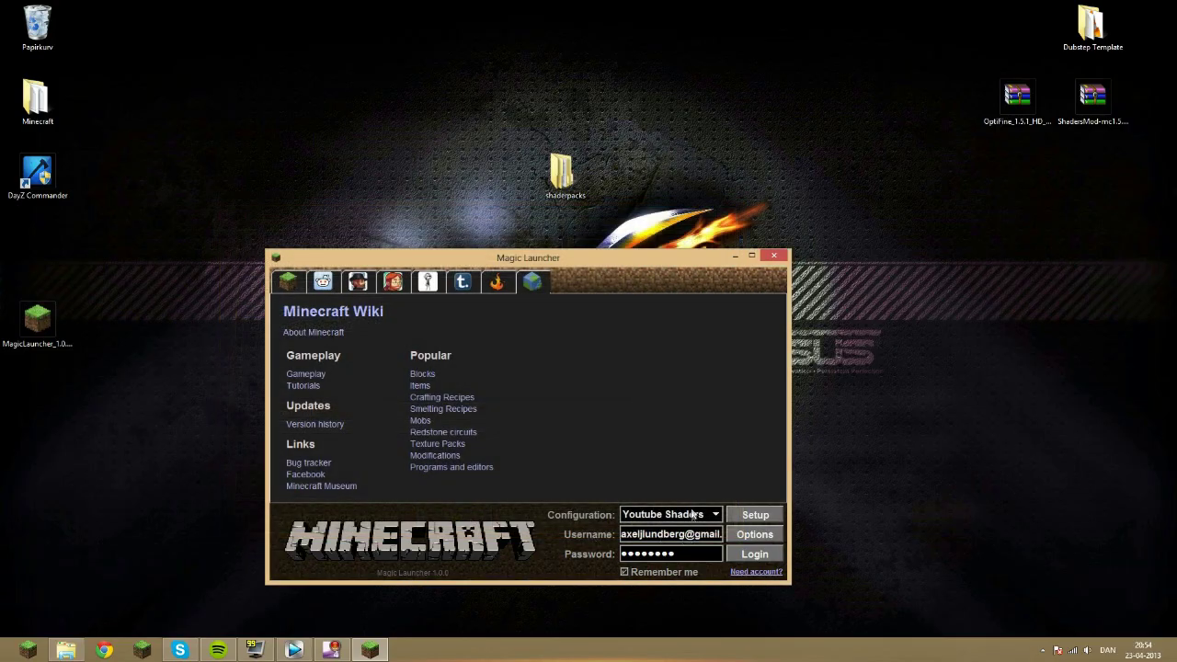
click(747, 556)
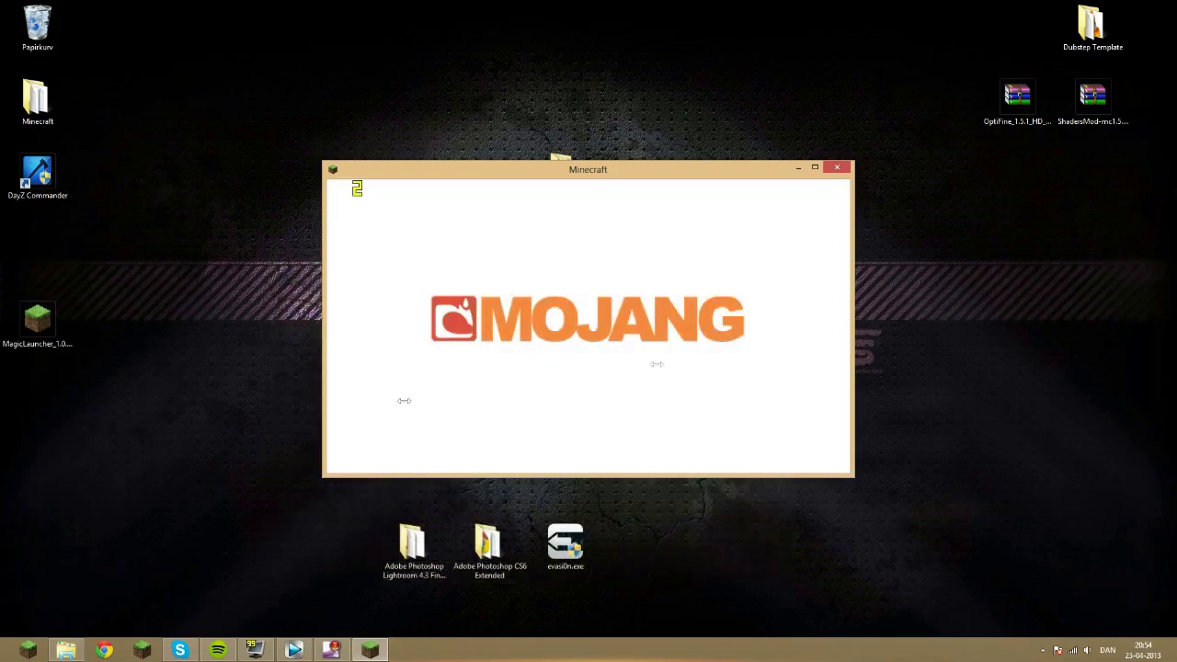
Maximize the game window and join the multiplayer server listed directly below Elite MC PvP.
click(814, 170)
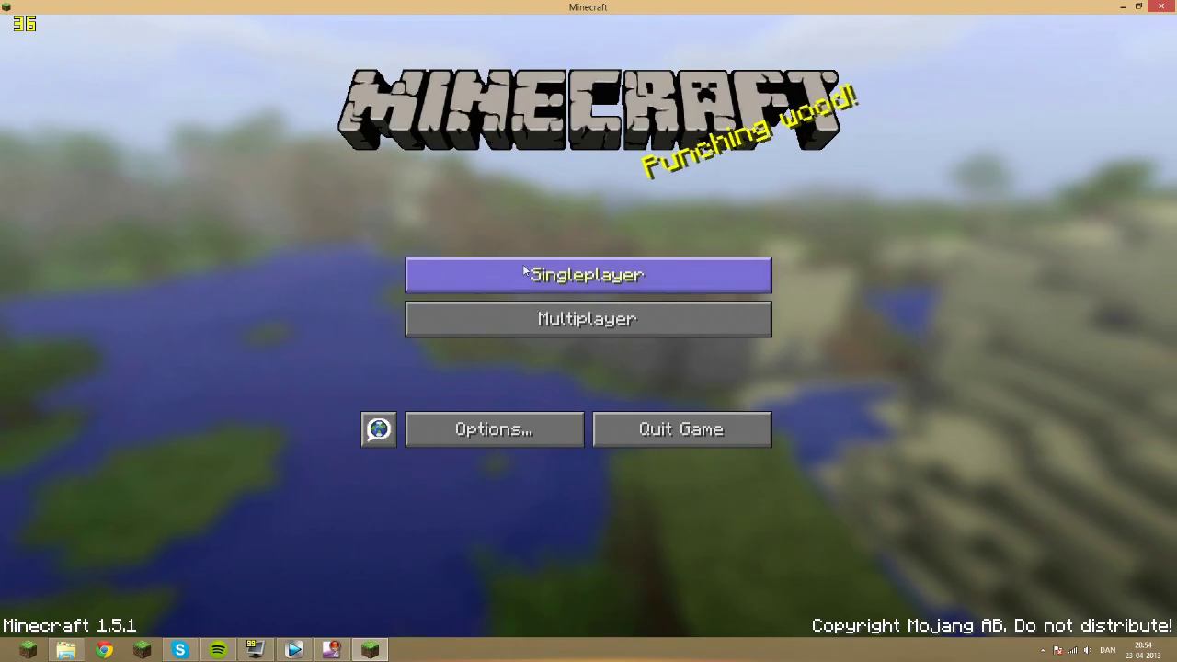
click(578, 327)
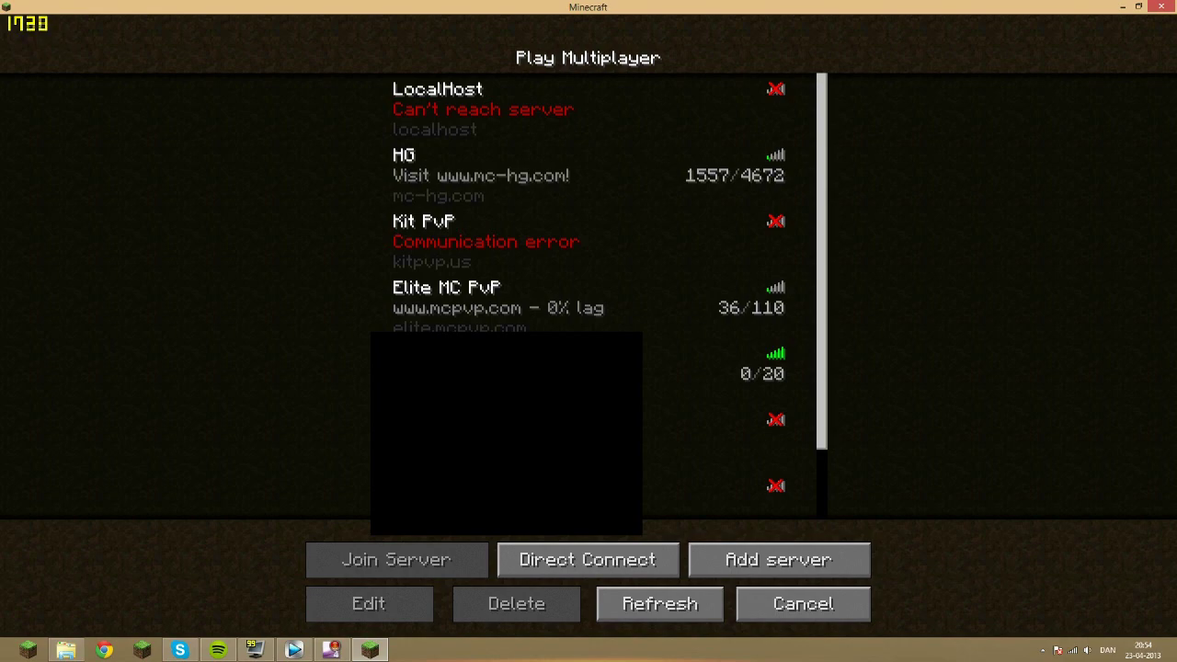
double_click(602, 356)
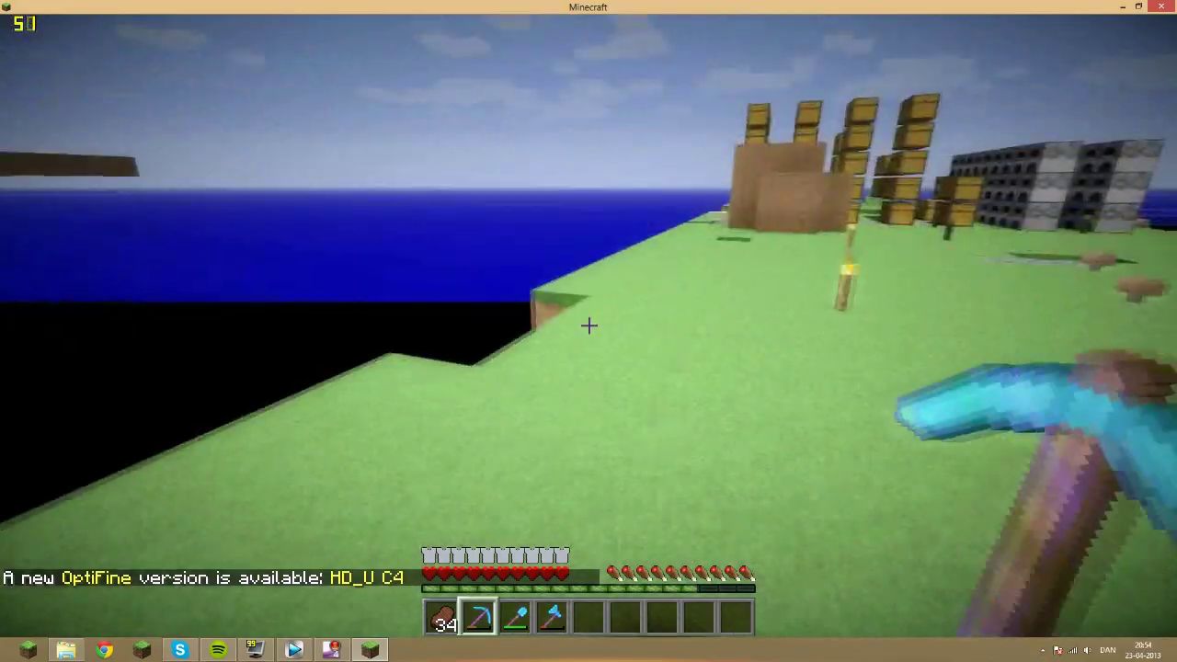
Walk across the grassland past the chests and furnace walls to the shoreline, examining the shaders' lighting, shadows and water reflections.
scroll(589, 325, down, 3)
key(w)
scroll(589, 326, up, 3)
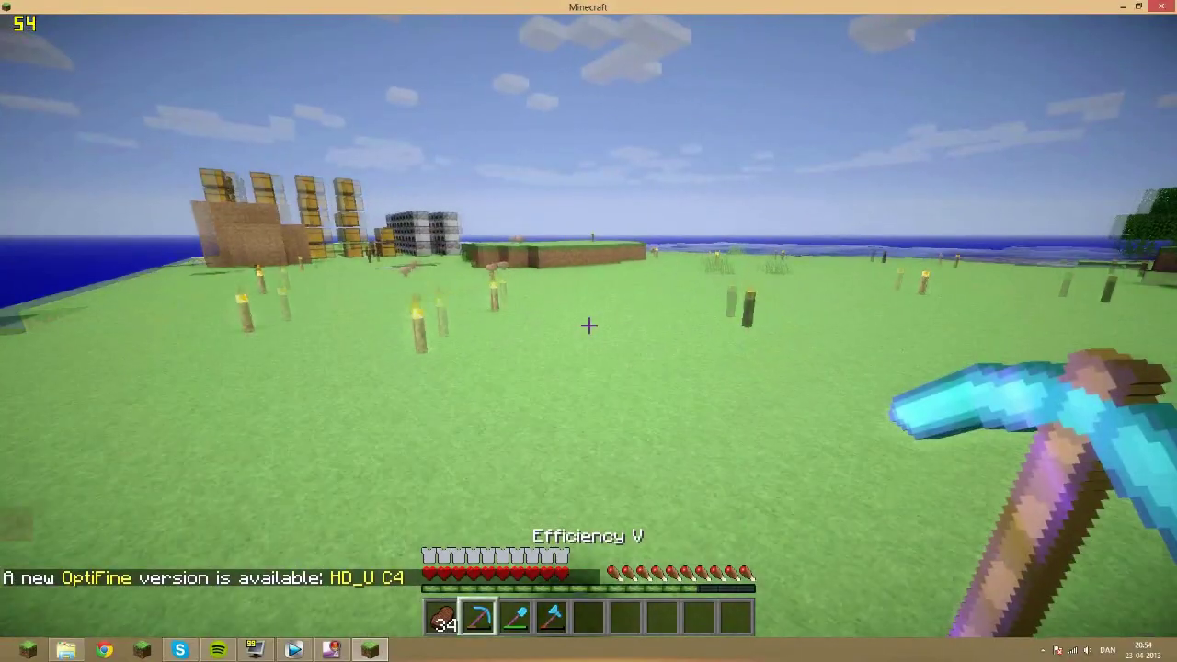
key(e)
key(e)
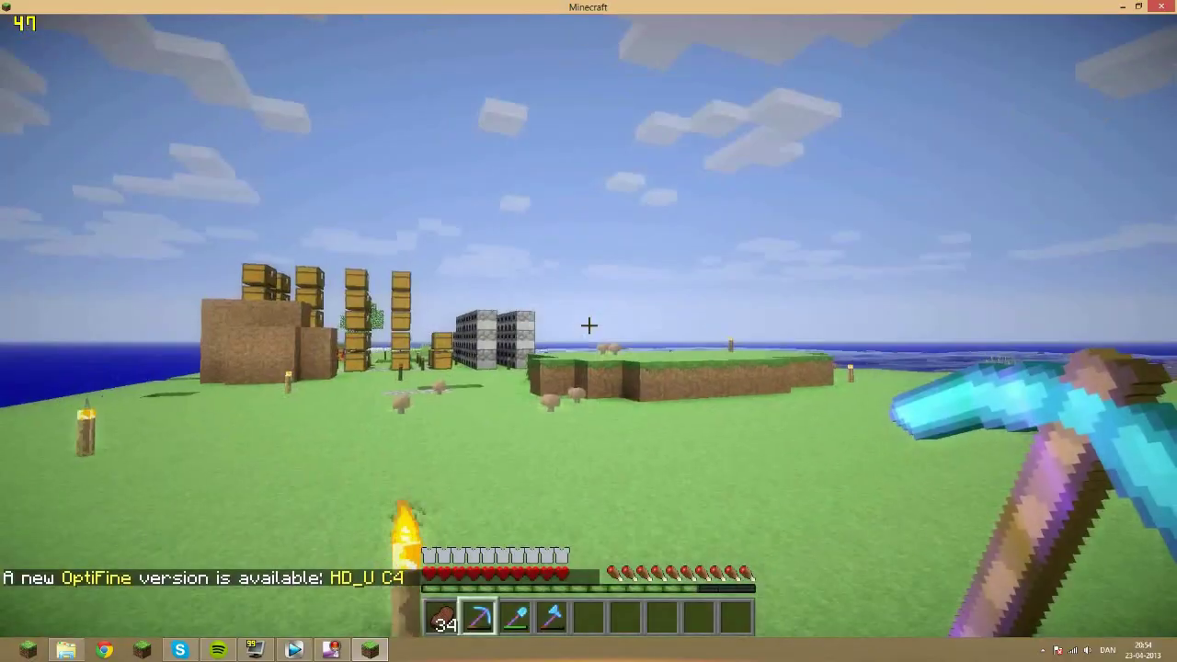
key(w)
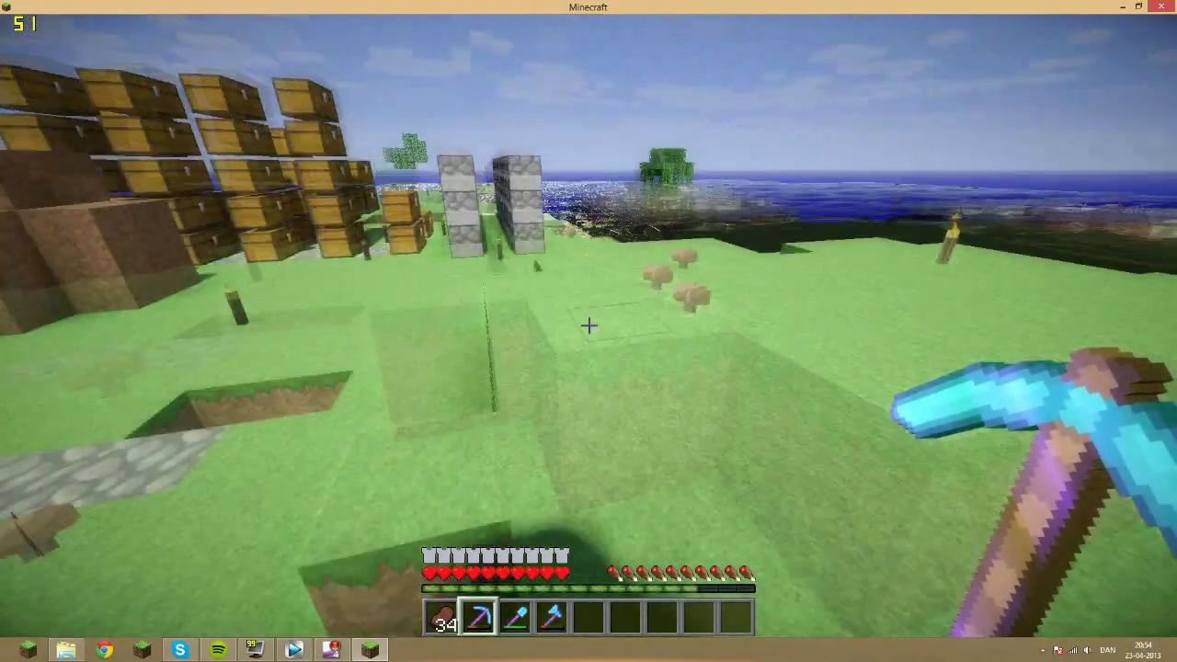
key(w)
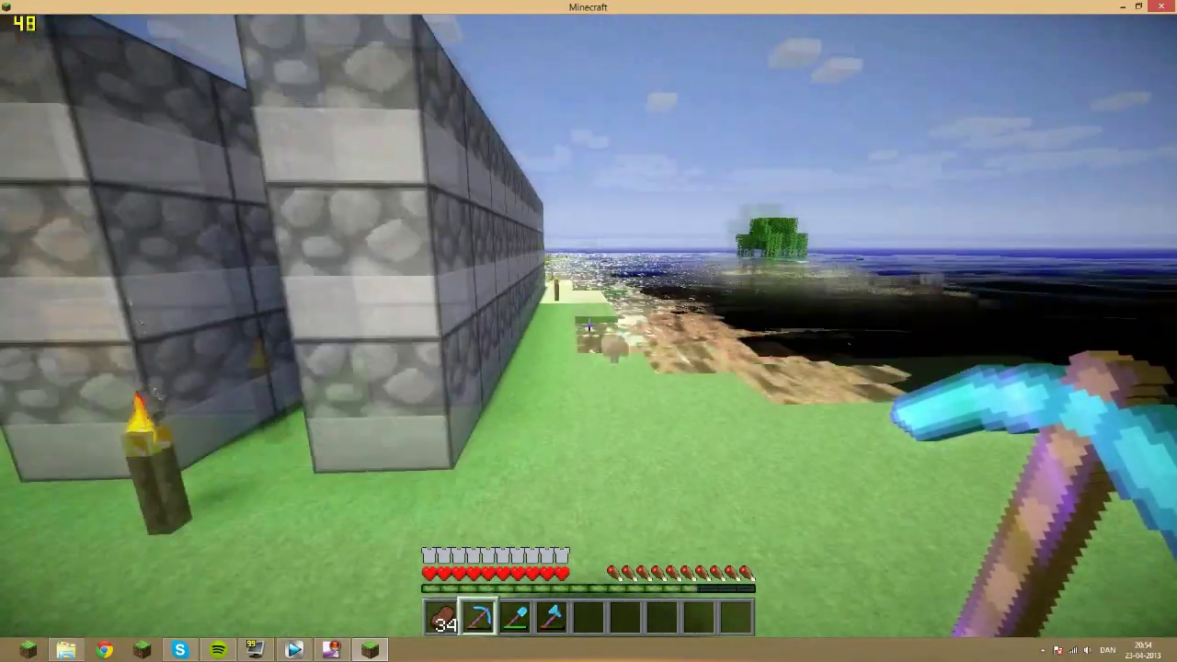
key(w)
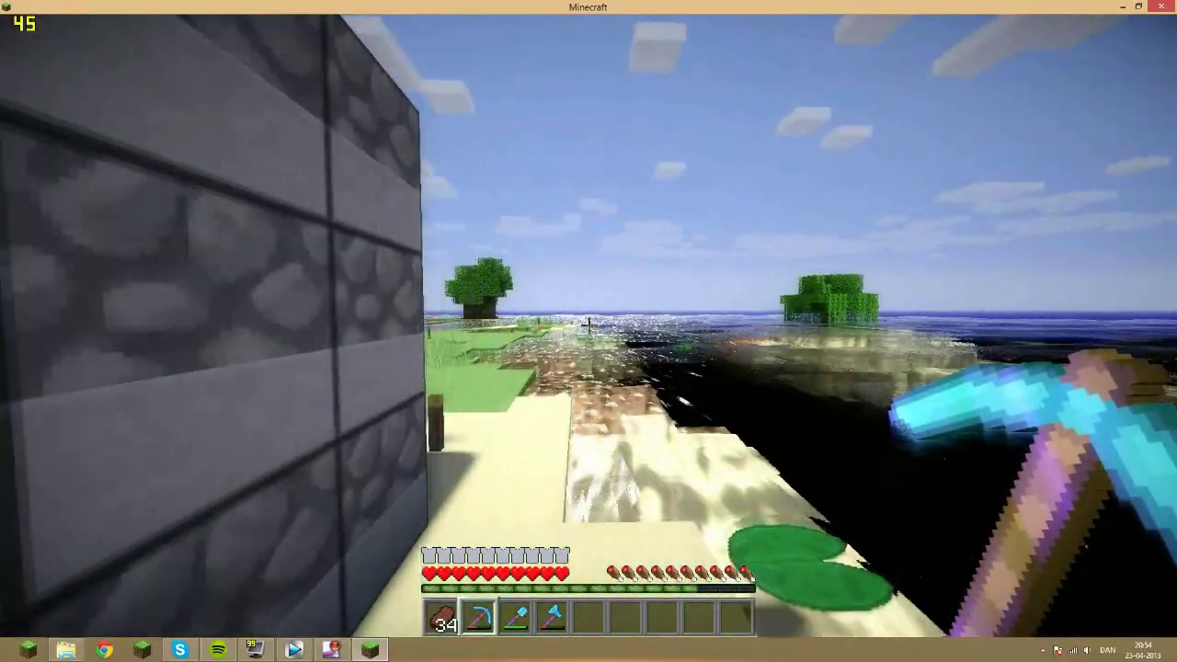
key(w)
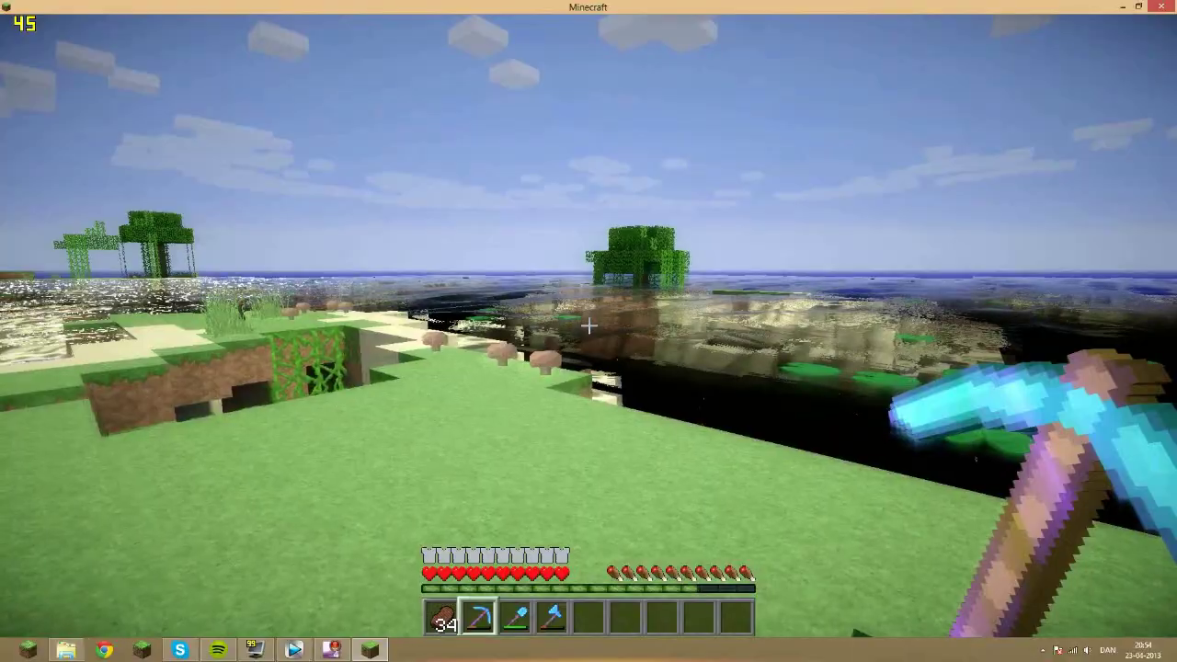
key(w)
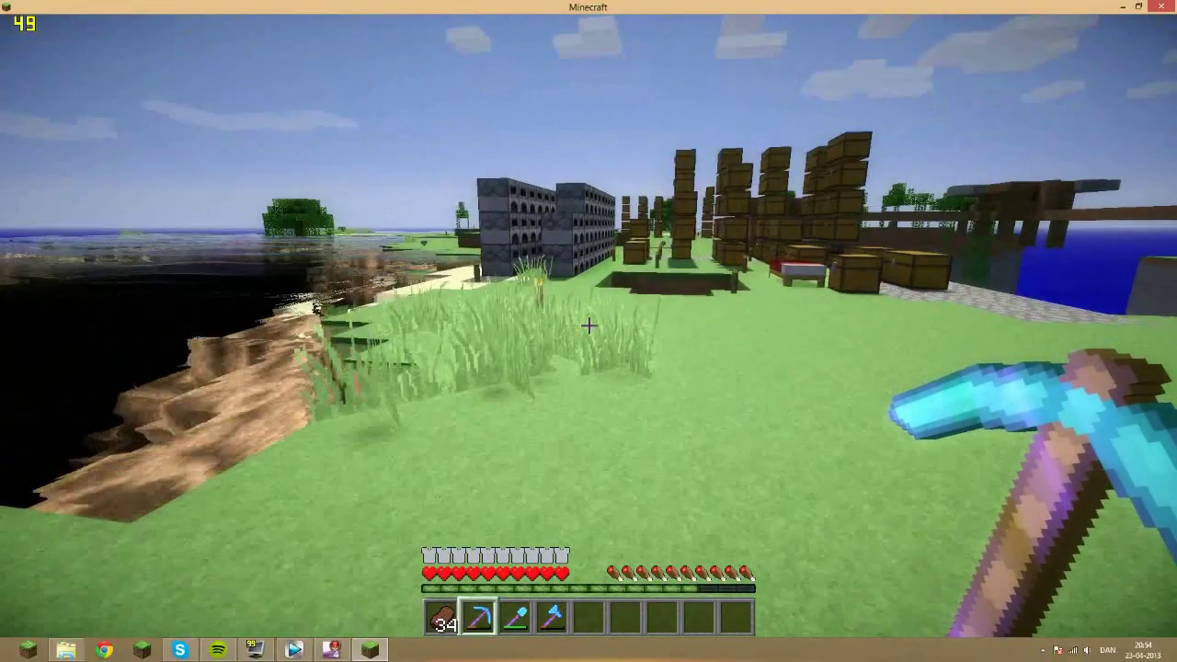
key(w)
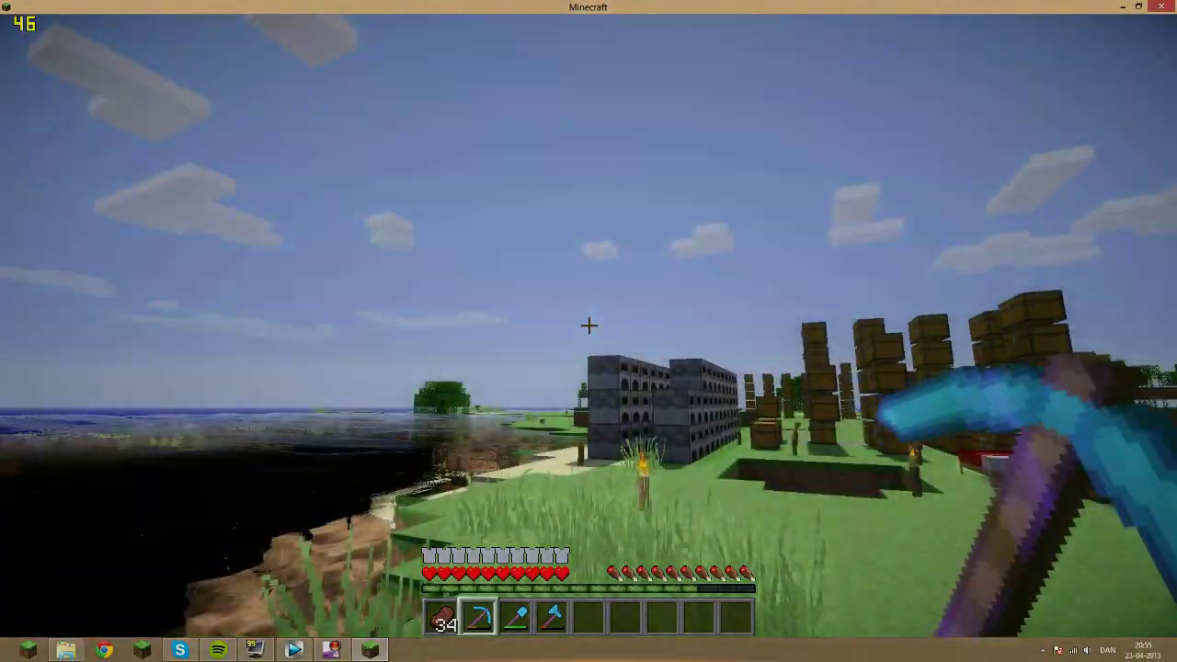